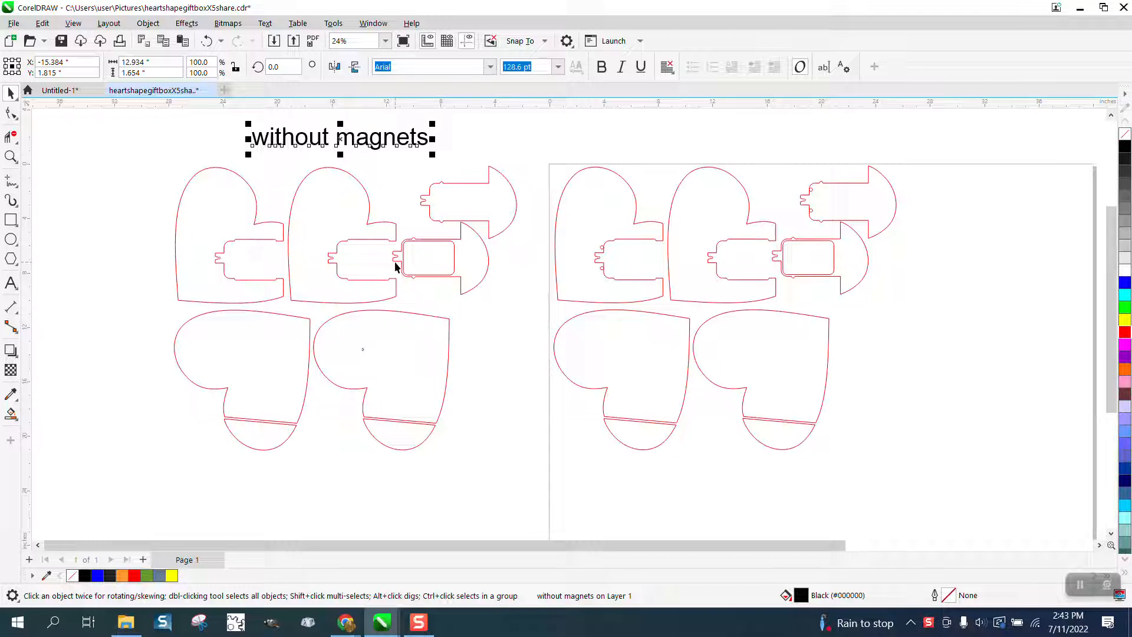
# Step: Examine the heart box pieces in the set without magnets and compare them with the set on the page
pyautogui.click(10, 157)
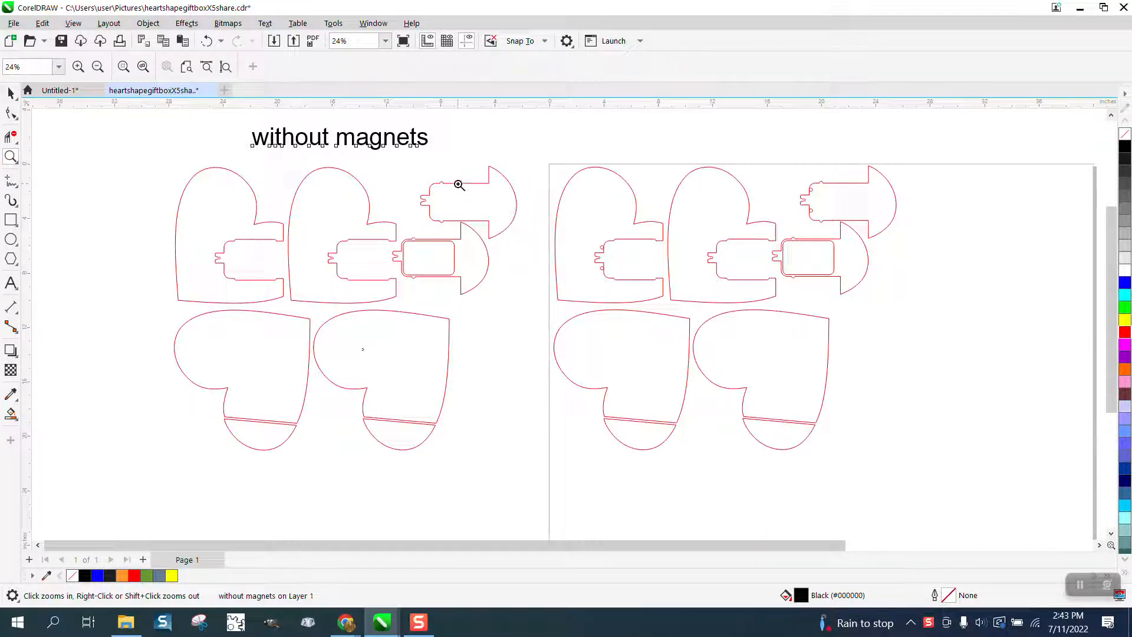
pyautogui.moveTo(460, 185); pyautogui.dragTo(498, 217)
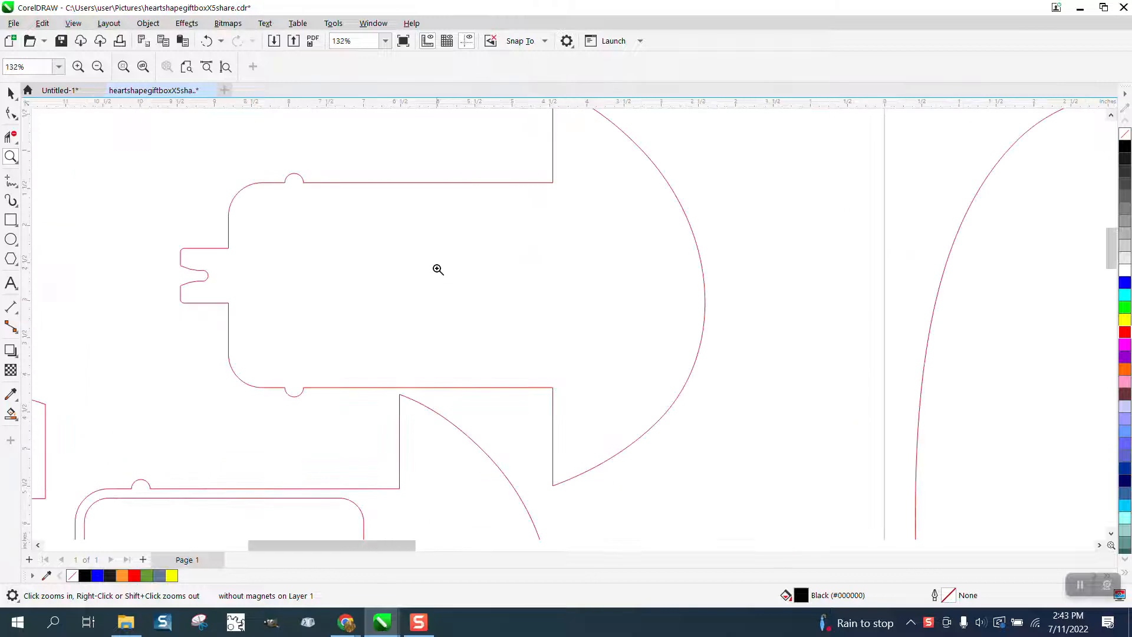
pyautogui.scroll(-2, 475, 275)
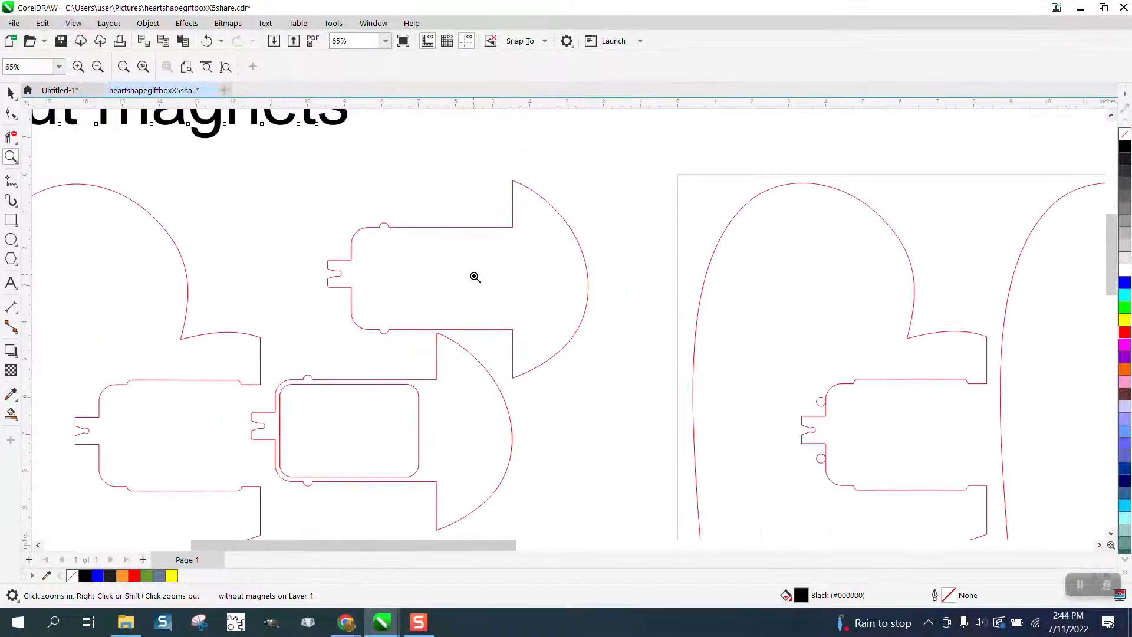
pyautogui.scroll(-1, 475, 275)
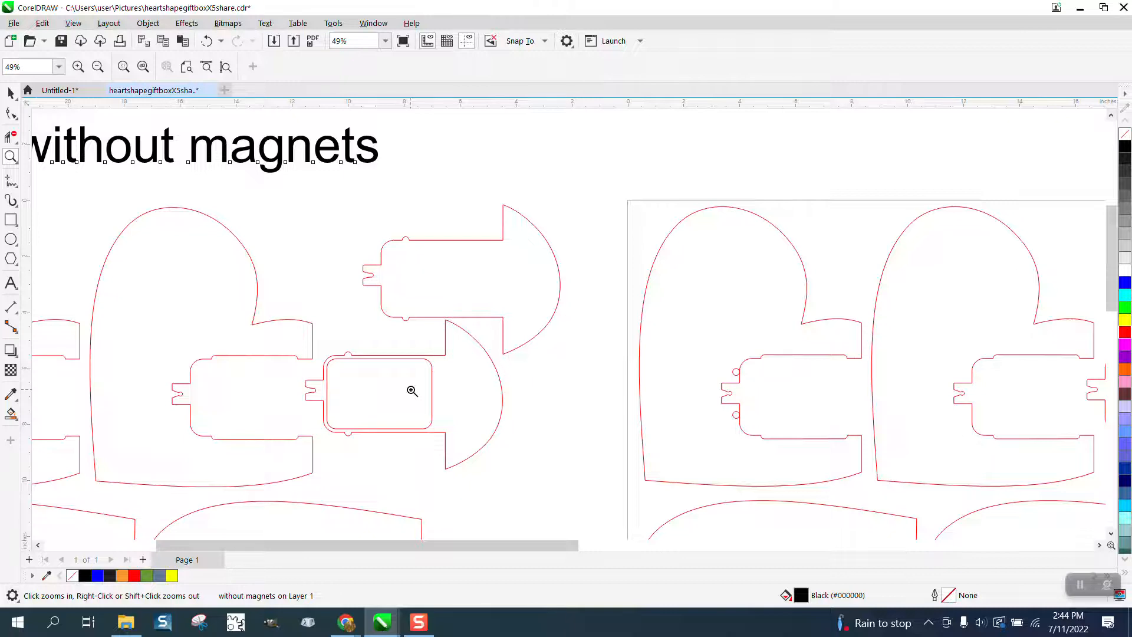
pyautogui.scroll(-4, 379, 295)
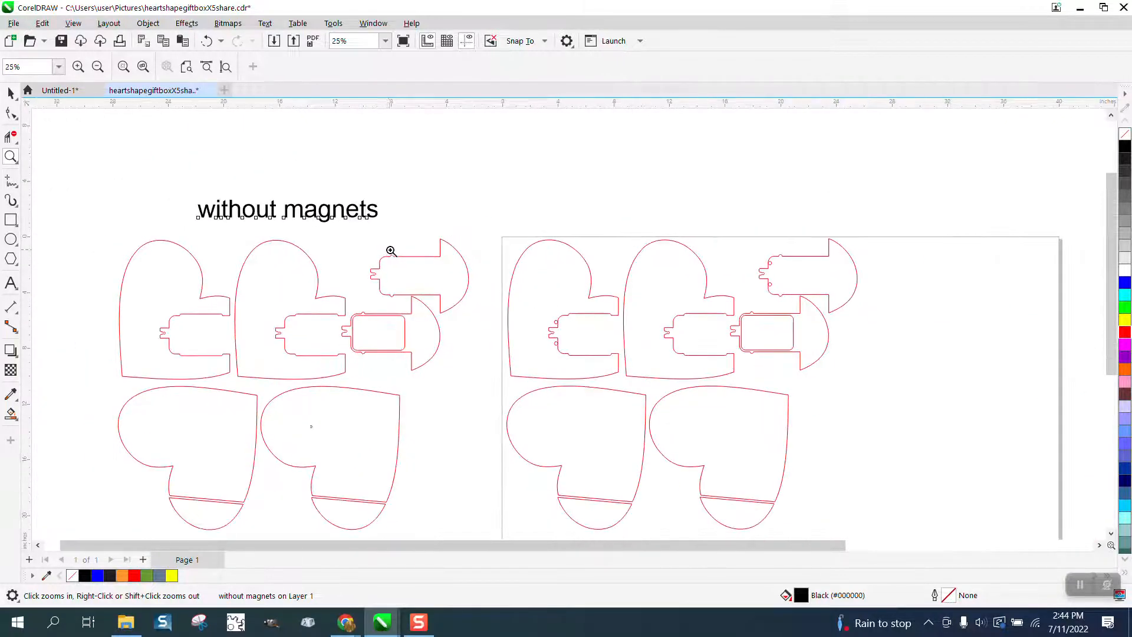
pyautogui.moveTo(478, 244); pyautogui.dragTo(931, 515)
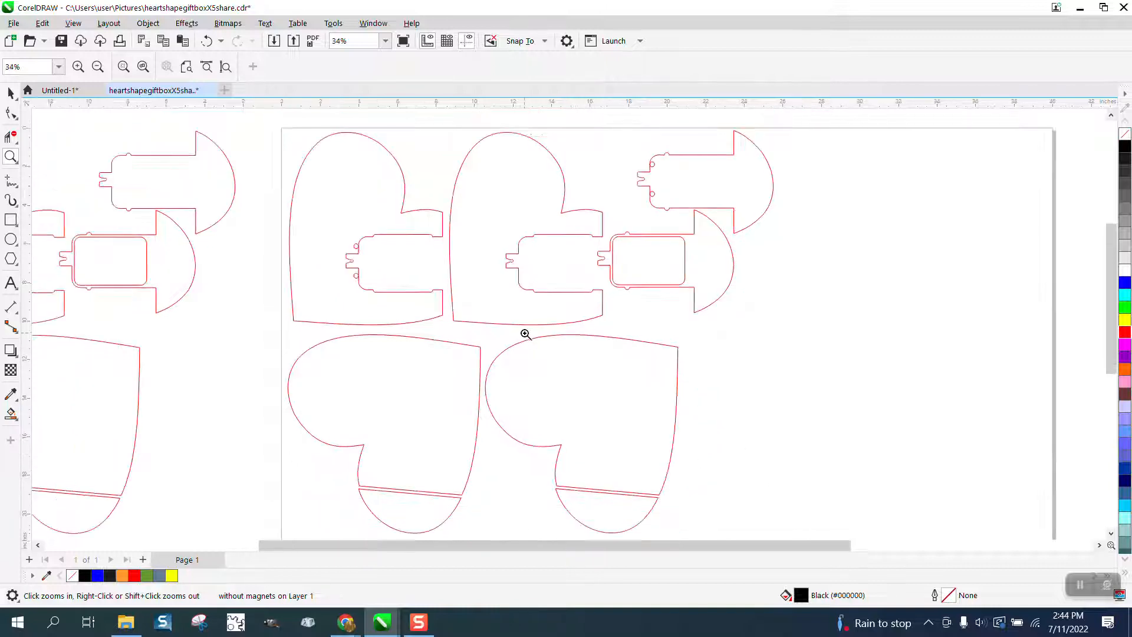
pyautogui.click(10, 92)
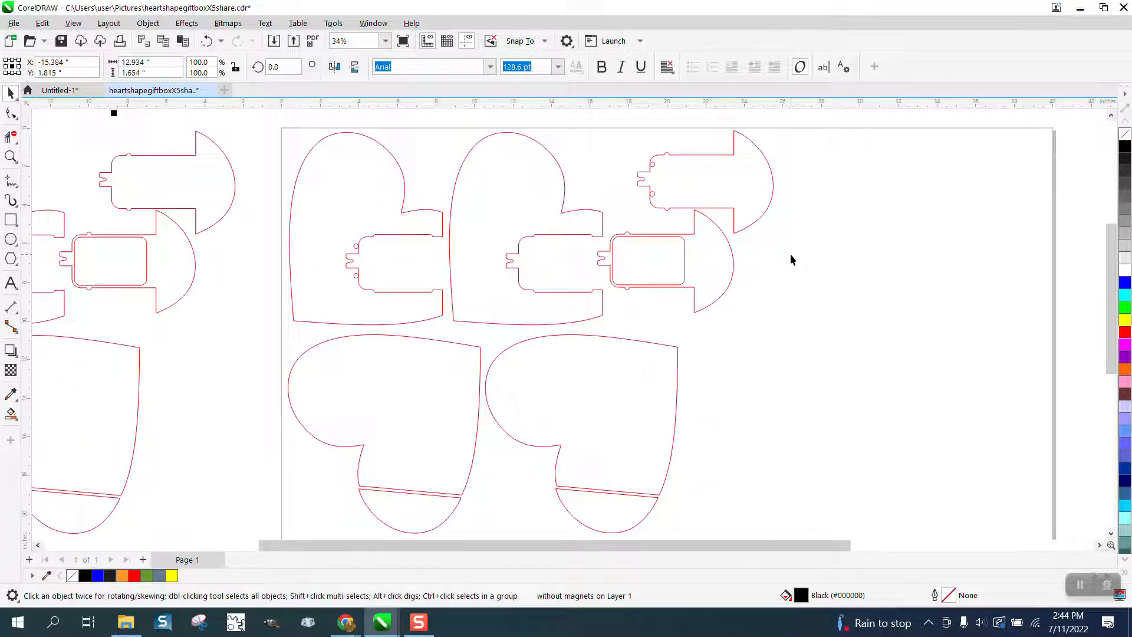
pyautogui.scroll(-1, 805, 252)
pyautogui.scroll(-1, 823, 257)
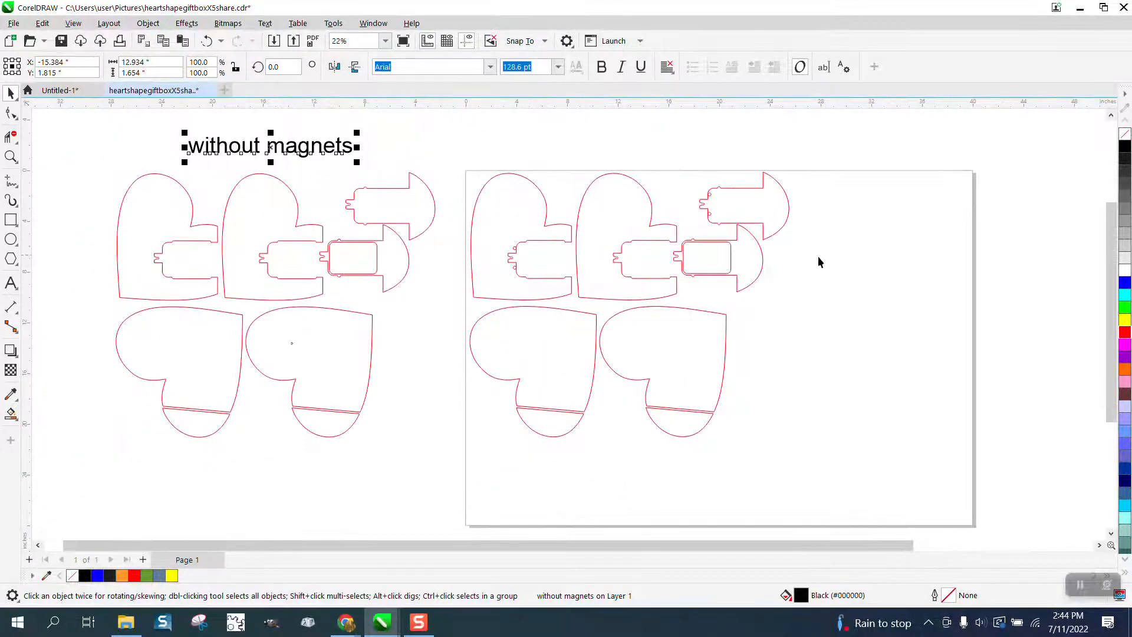
# Step: Delete the complete set of heart box pieces that lies on the page
pyautogui.click(393, 254)
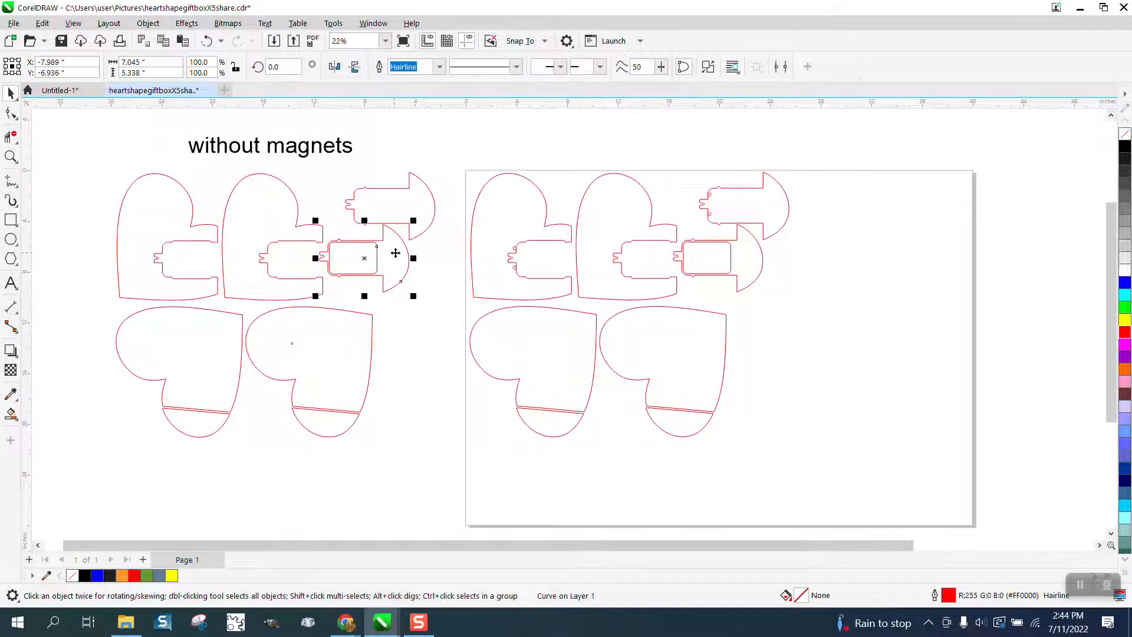
pyautogui.moveTo(466, 161); pyautogui.dragTo(877, 482)
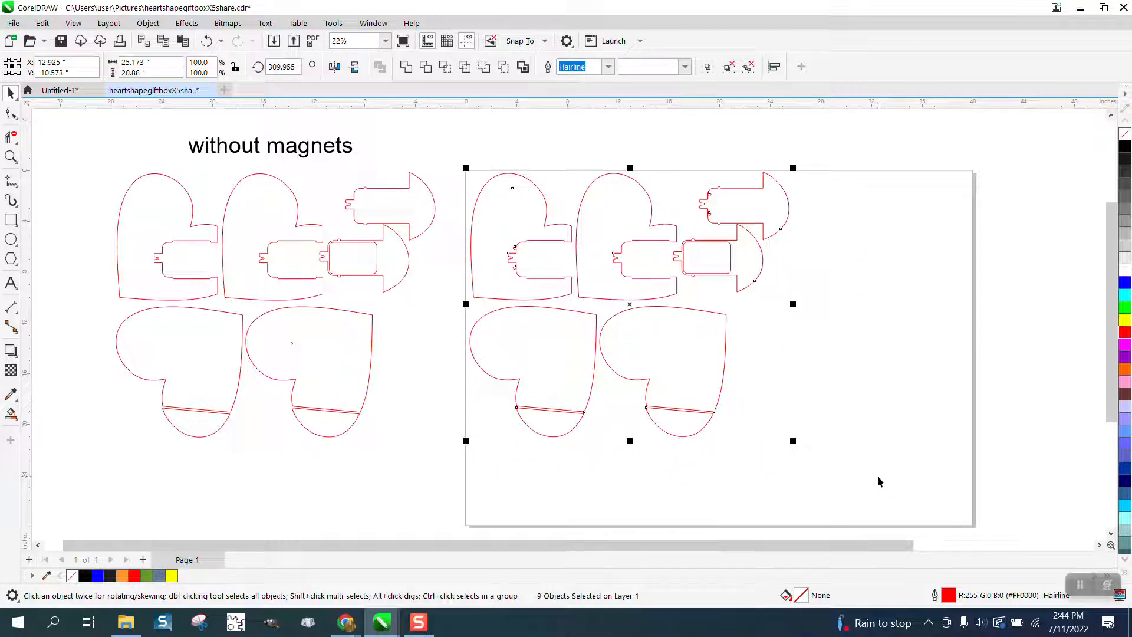
pyautogui.press('Delete')
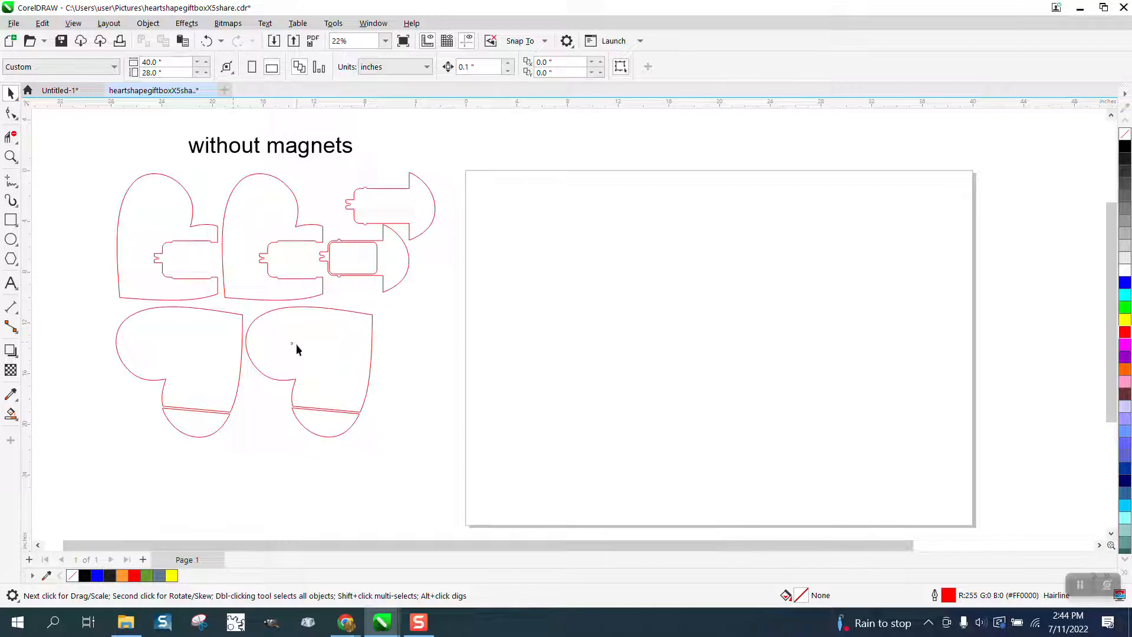
# Step: Centre the plain and the windowed half-round flap pieces on the page so that they stack on each other
pyautogui.click(403, 216)
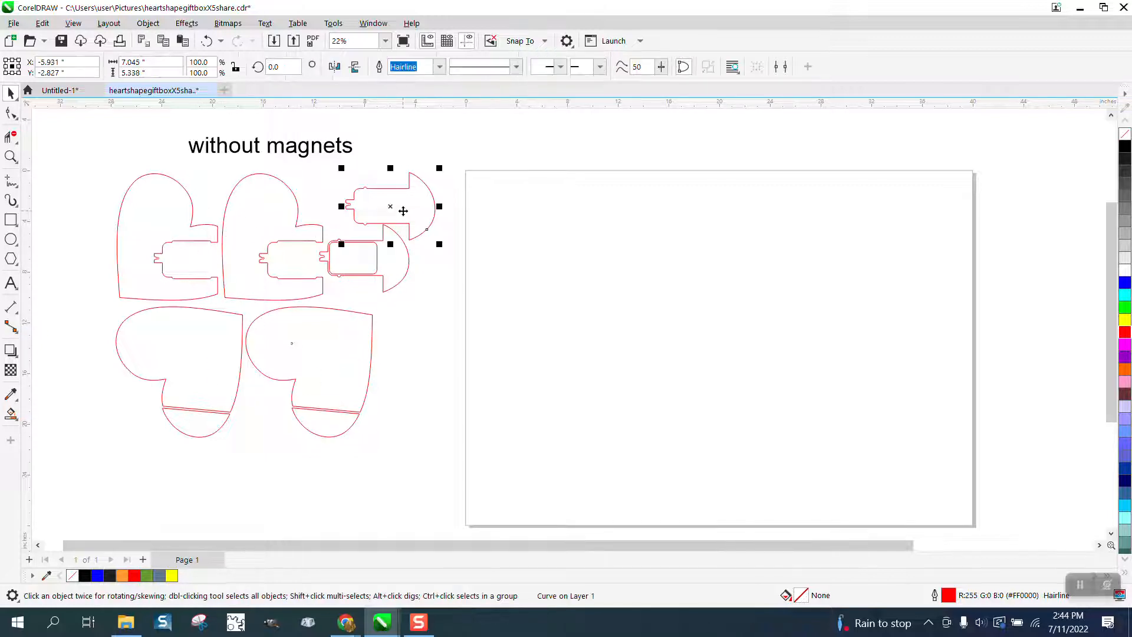
pyautogui.press('p')
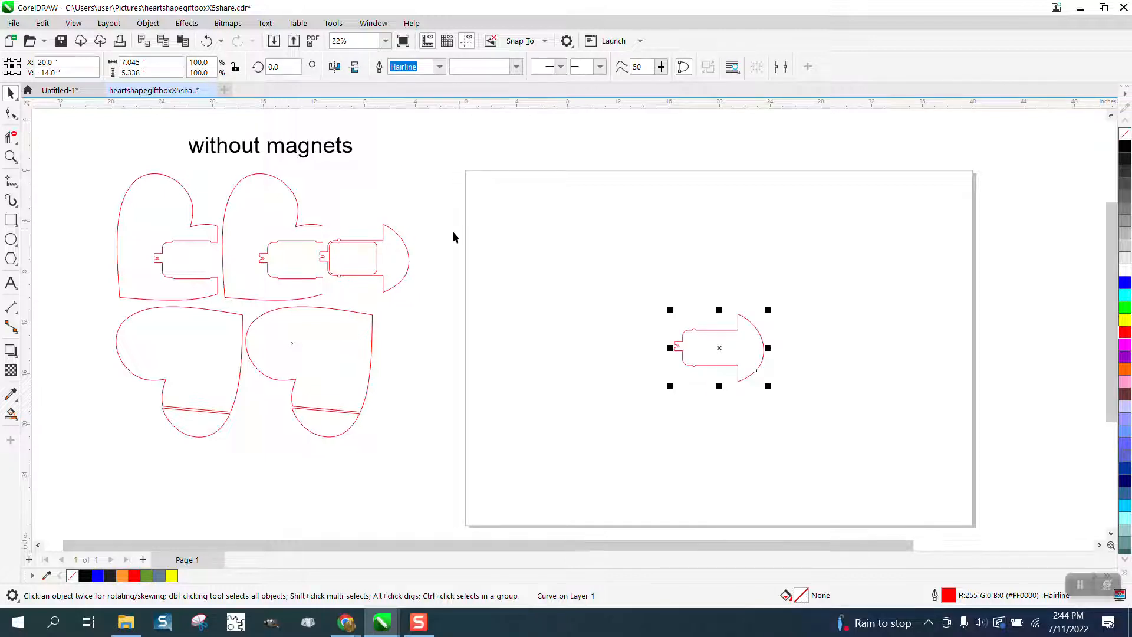
pyautogui.scroll(1, 397, 253)
pyautogui.click(401, 250)
pyautogui.press('p')
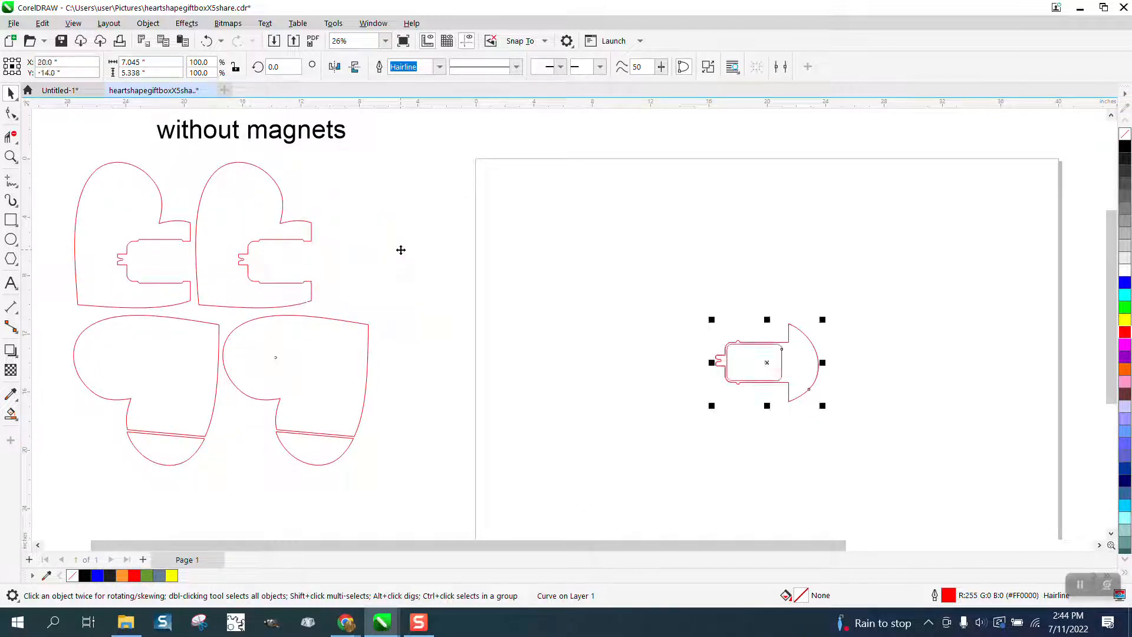
# Step: Move the windowed flap piece above the plain one, compare the two outlines up close, and stack them at the page centre again
pyautogui.moveTo(770, 362); pyautogui.dragTo(768, 279)
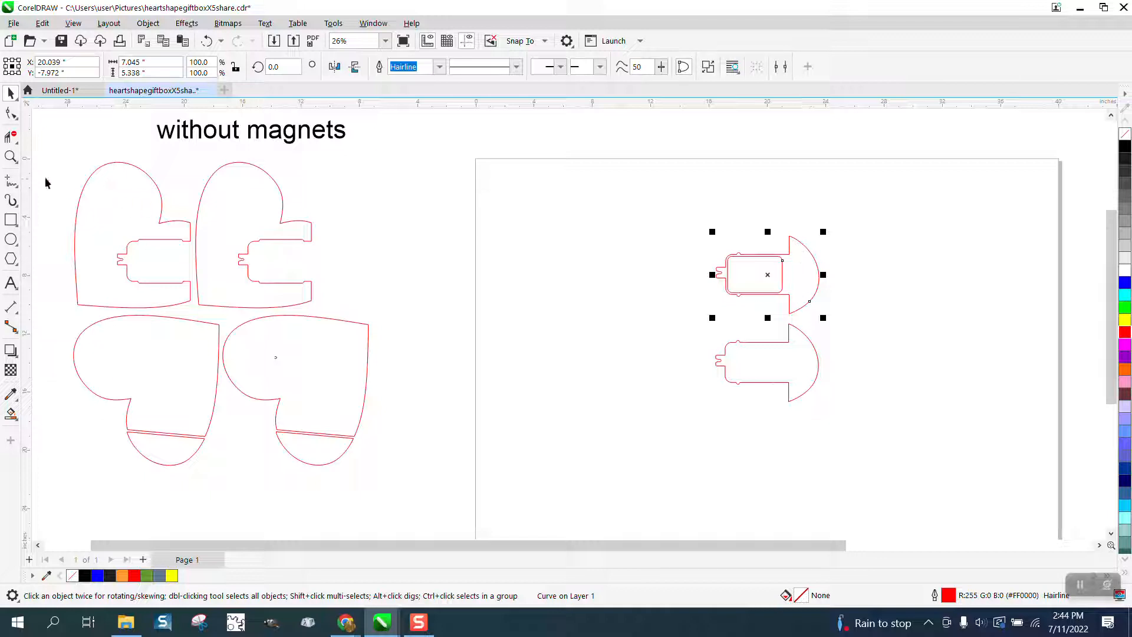
pyautogui.click(10, 157)
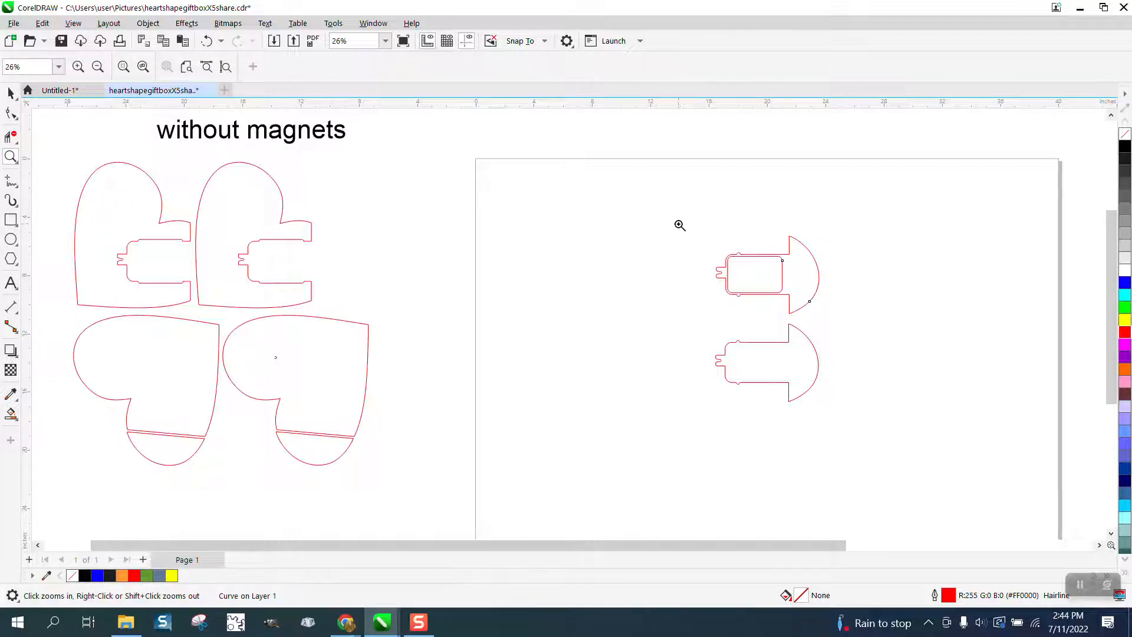
pyautogui.moveTo(680, 224); pyautogui.dragTo(870, 352)
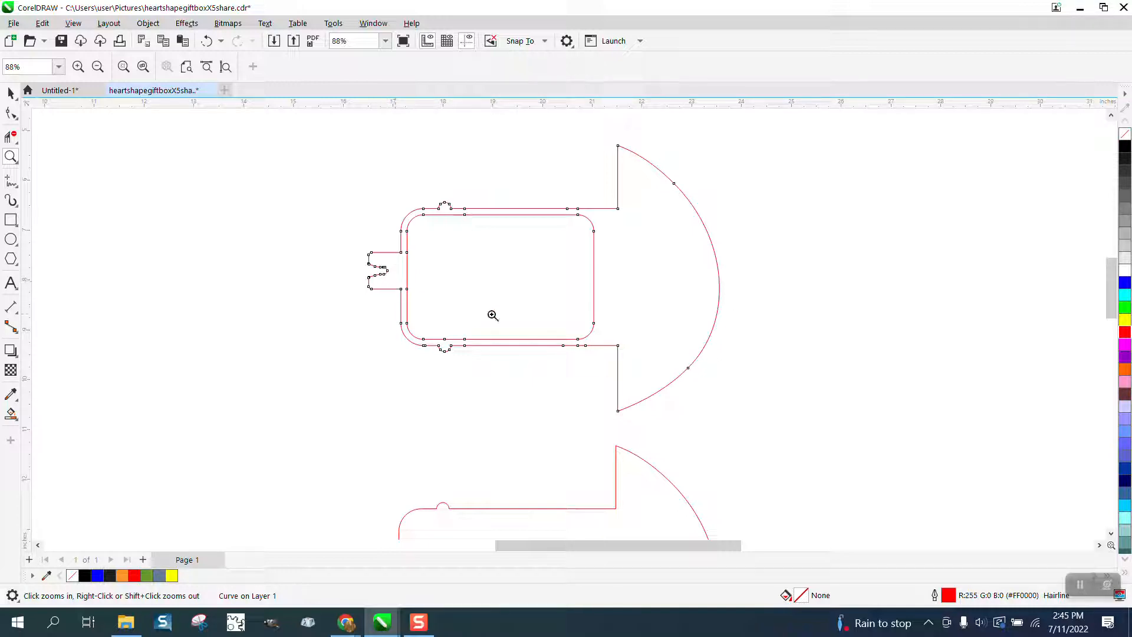
pyautogui.rightClick(639, 297)
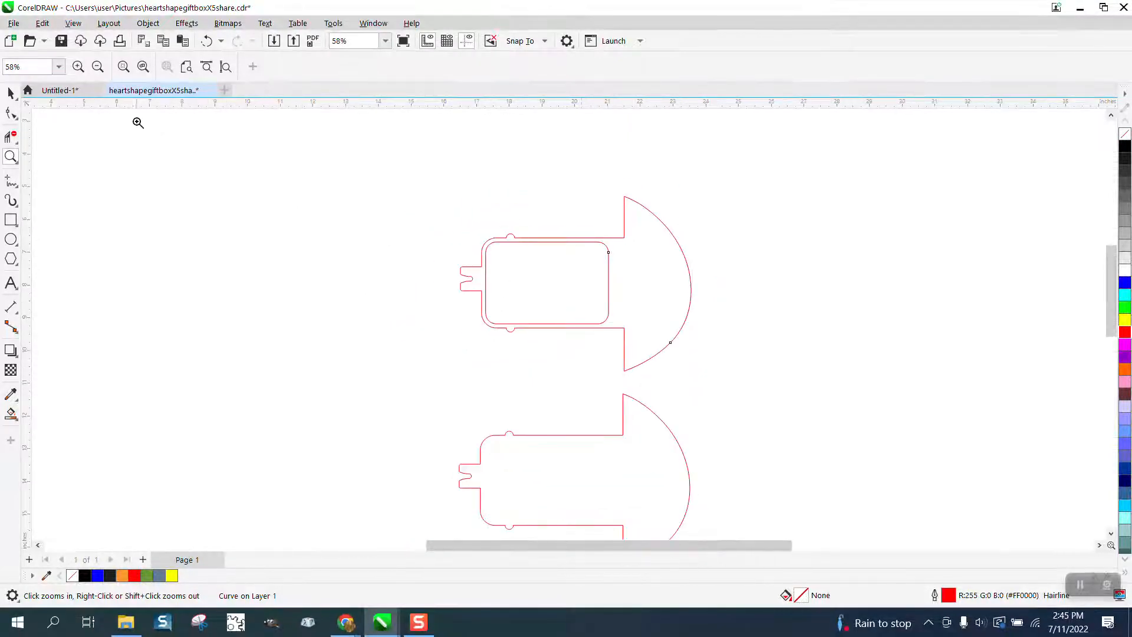
pyautogui.click(11, 93)
pyautogui.scroll(-1, 536, 245)
pyautogui.scroll(3, 536, 247)
pyautogui.scroll(-2, 536, 248)
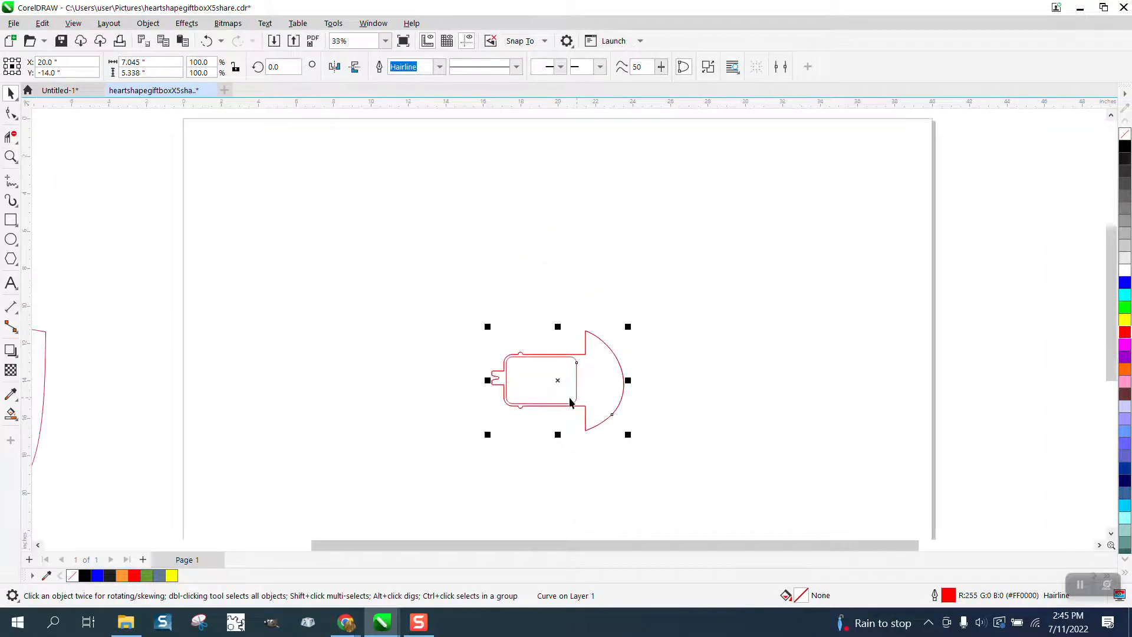
# Step: Separate the windowed flap piece from the plain one, placing it directly above on the page
pyautogui.moveTo(577, 366); pyautogui.dragTo(693, 207)
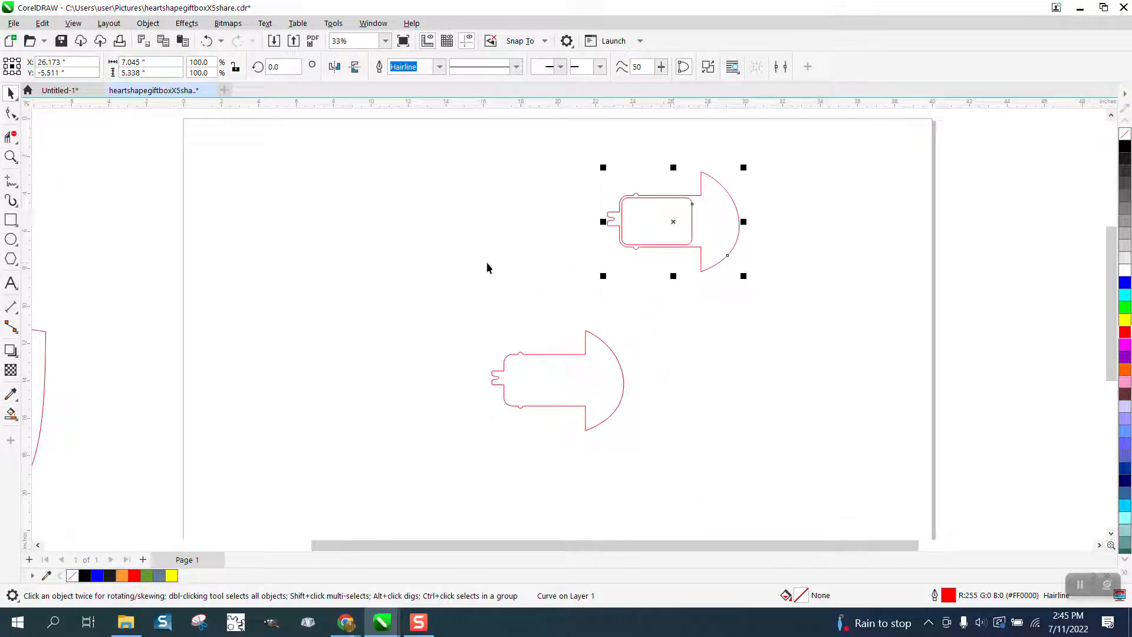
pyautogui.click(206, 41)
pyautogui.moveTo(567, 379); pyautogui.dragTo(577, 193)
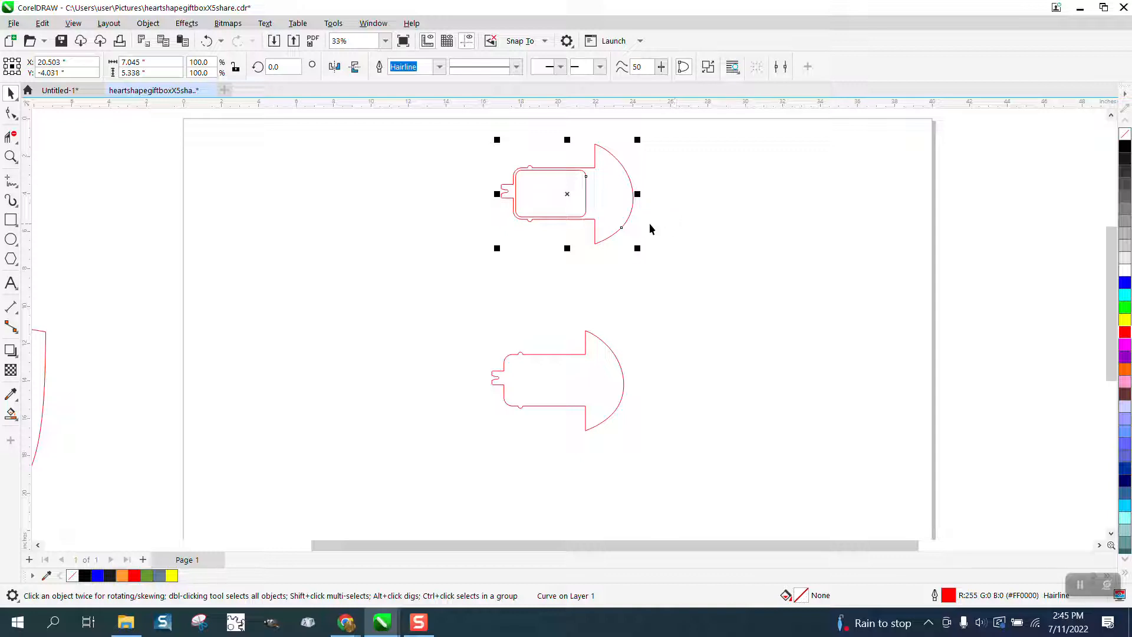
# Step: Stack both flap pieces at the page centre and move them together off the page to its right side
pyautogui.scroll(-2, 648, 222)
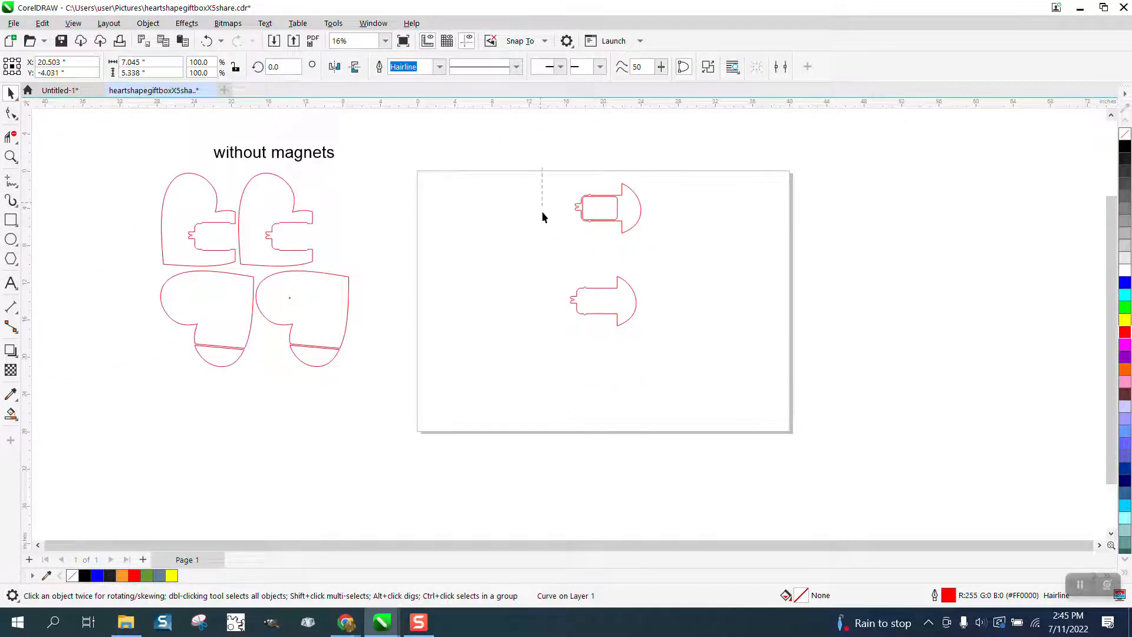
pyautogui.moveTo(688, 336); pyautogui.dragTo(688, 335)
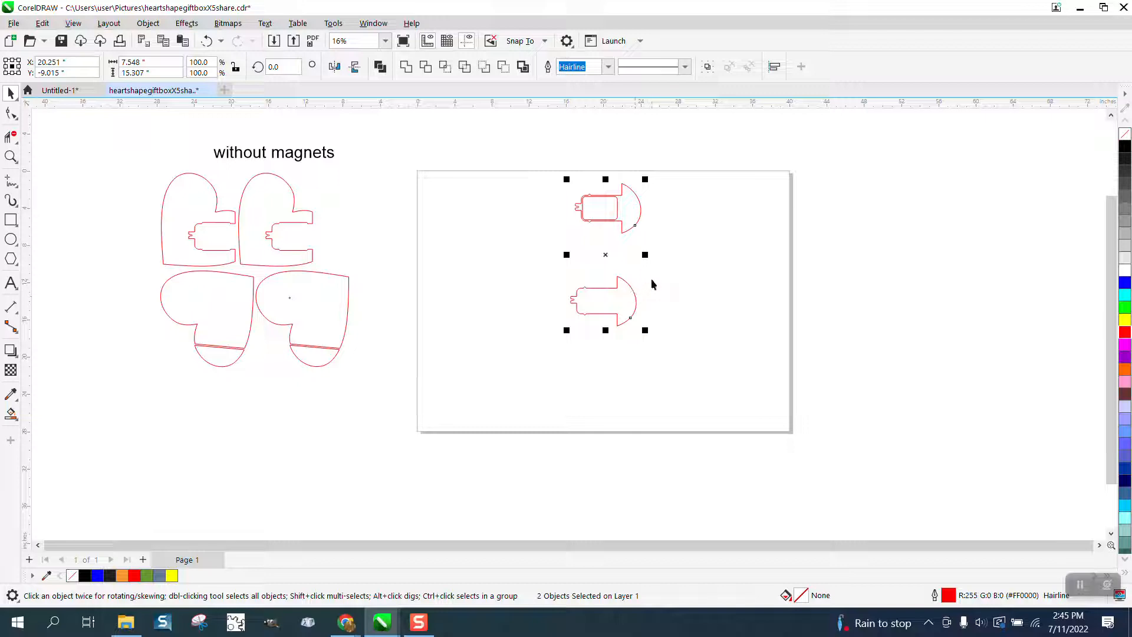
pyautogui.press('p')
pyautogui.moveTo(552, 266); pyautogui.dragTo(674, 335)
pyautogui.moveTo(604, 302); pyautogui.dragTo(886, 298)
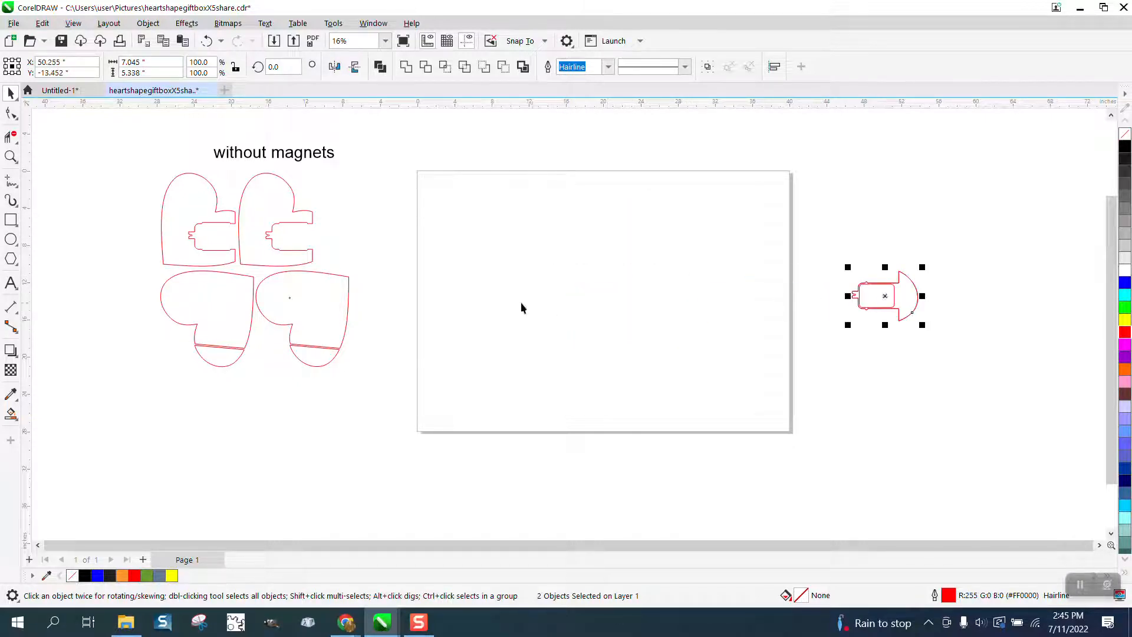
# Step: Centre the two heart panels with the clasp cut-out on the page so that they stack on each other
pyautogui.click(305, 252)
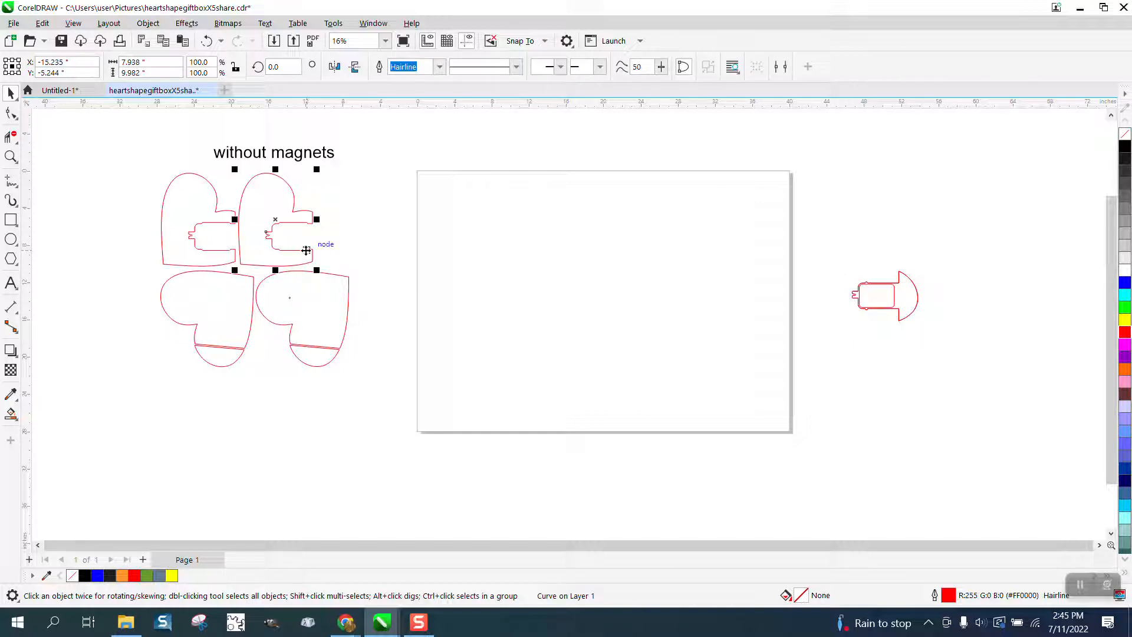
pyautogui.press('p')
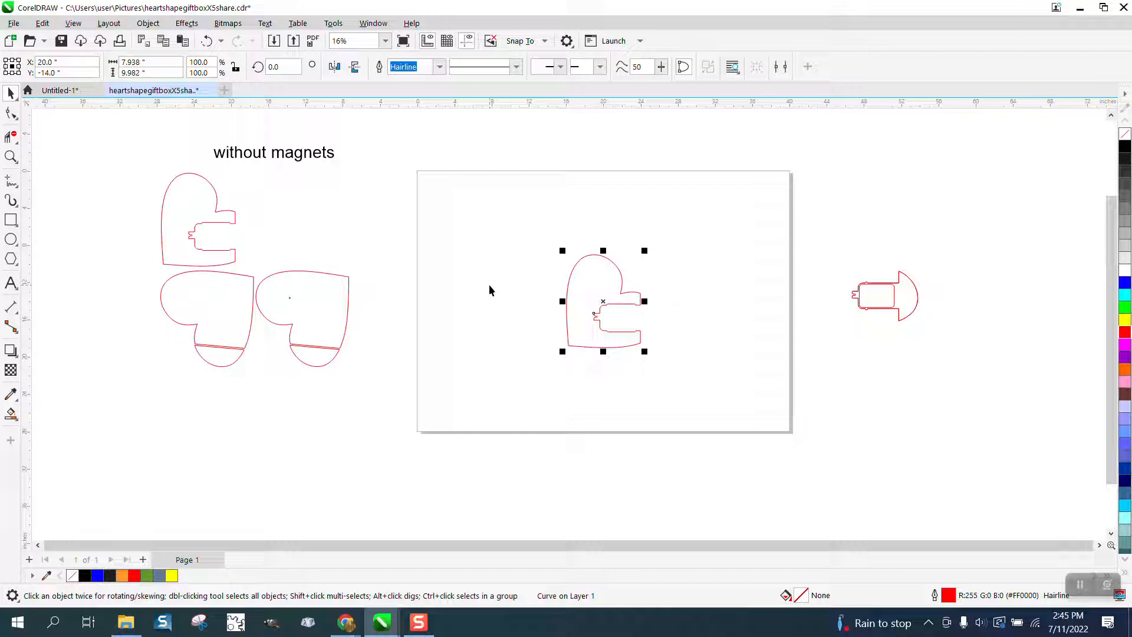
pyautogui.click(224, 221)
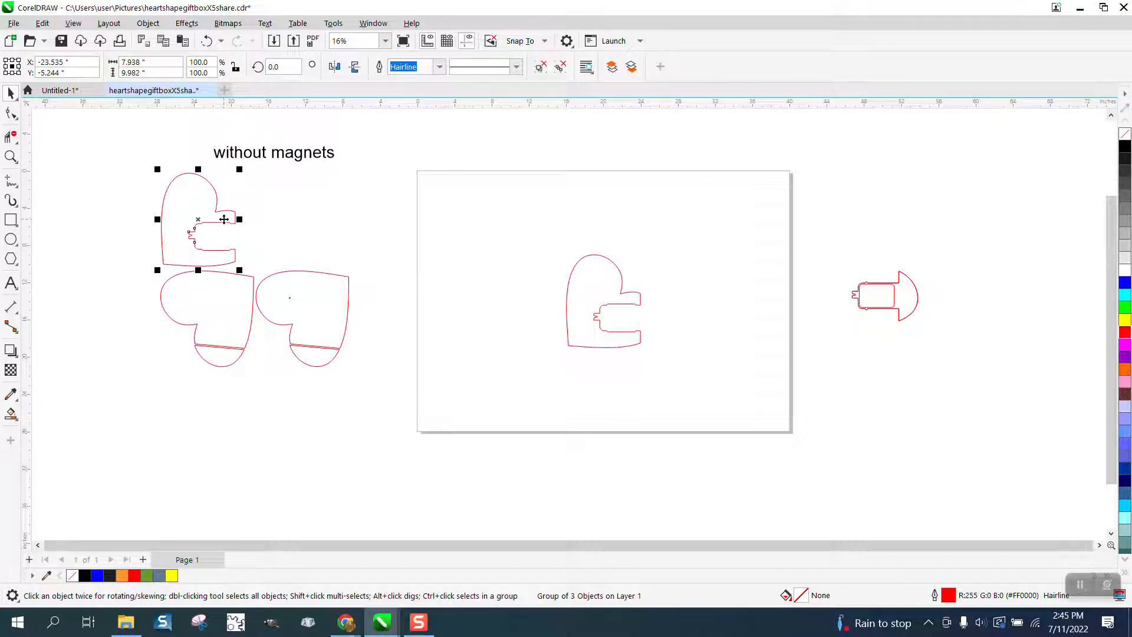
pyautogui.moveTo(224, 219); pyautogui.dragTo(628, 300)
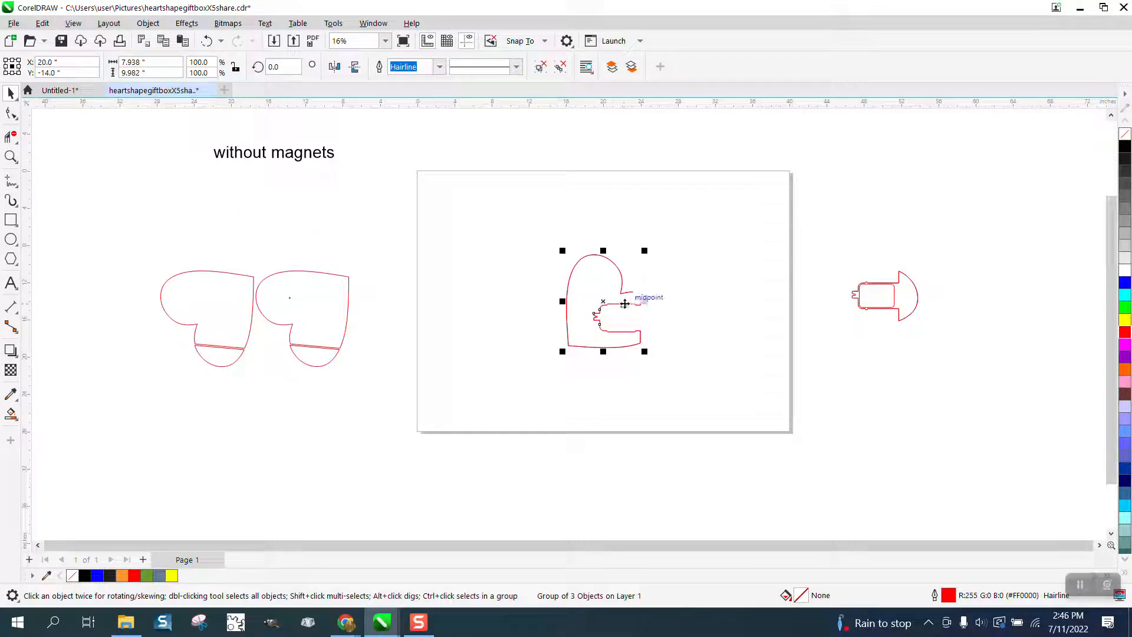
# Step: Move the grouped heart panel off the other one, inspect the cut-out outline up close, and centre the grouped panel on the page again
pyautogui.moveTo(607, 305); pyautogui.dragTo(524, 245)
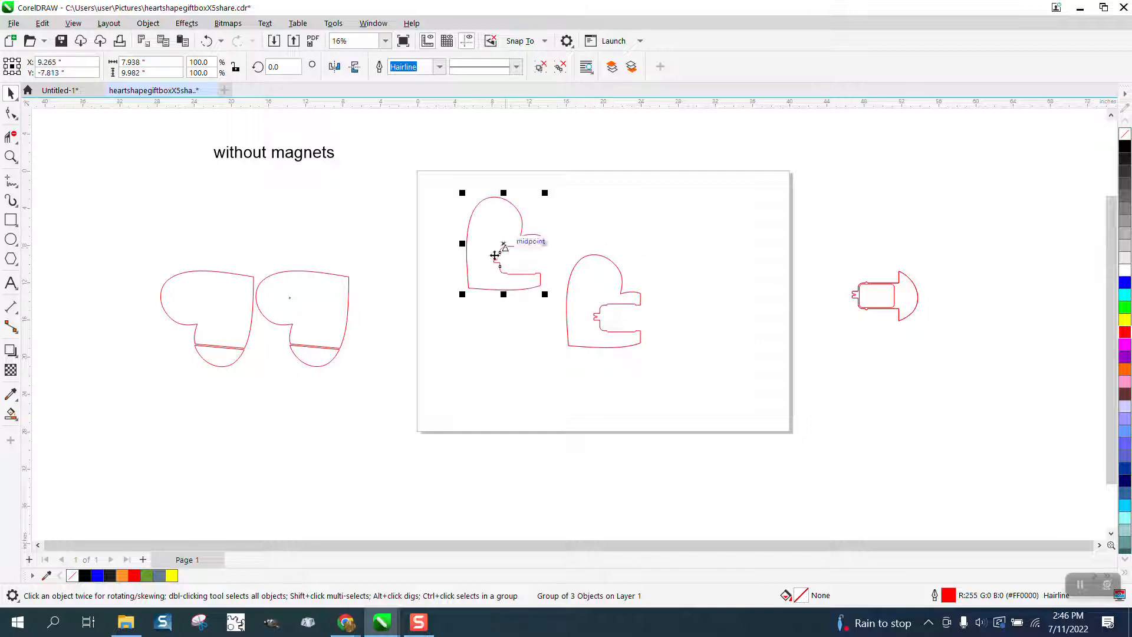
pyautogui.click(12, 157)
pyautogui.click(645, 318)
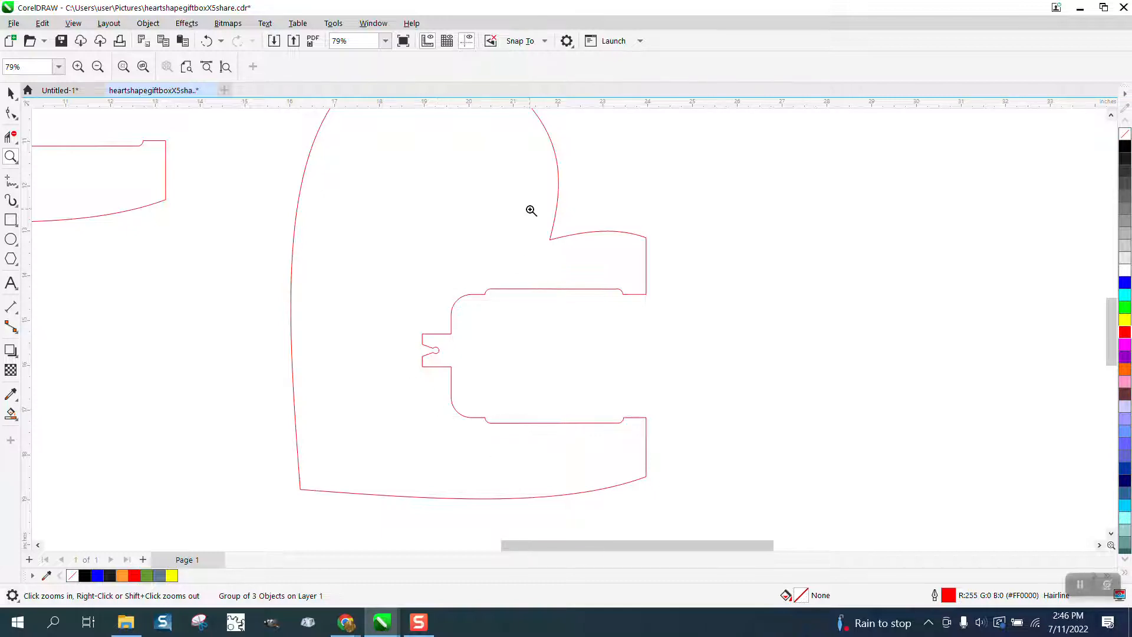
pyautogui.scroll(-1, 528, 218)
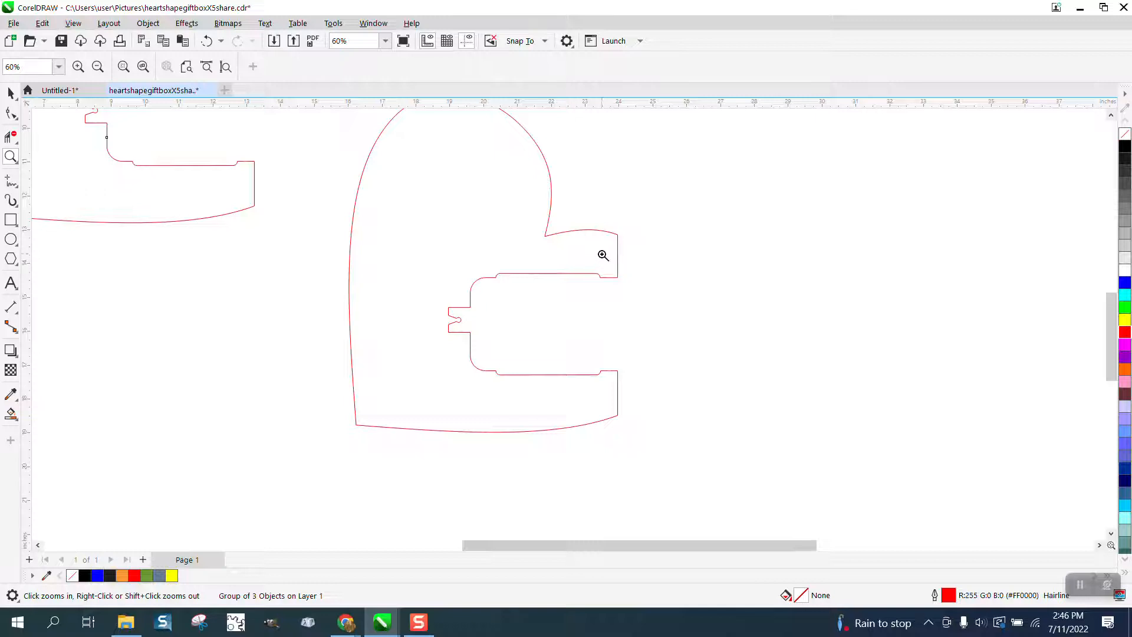
pyautogui.rightClick(584, 285)
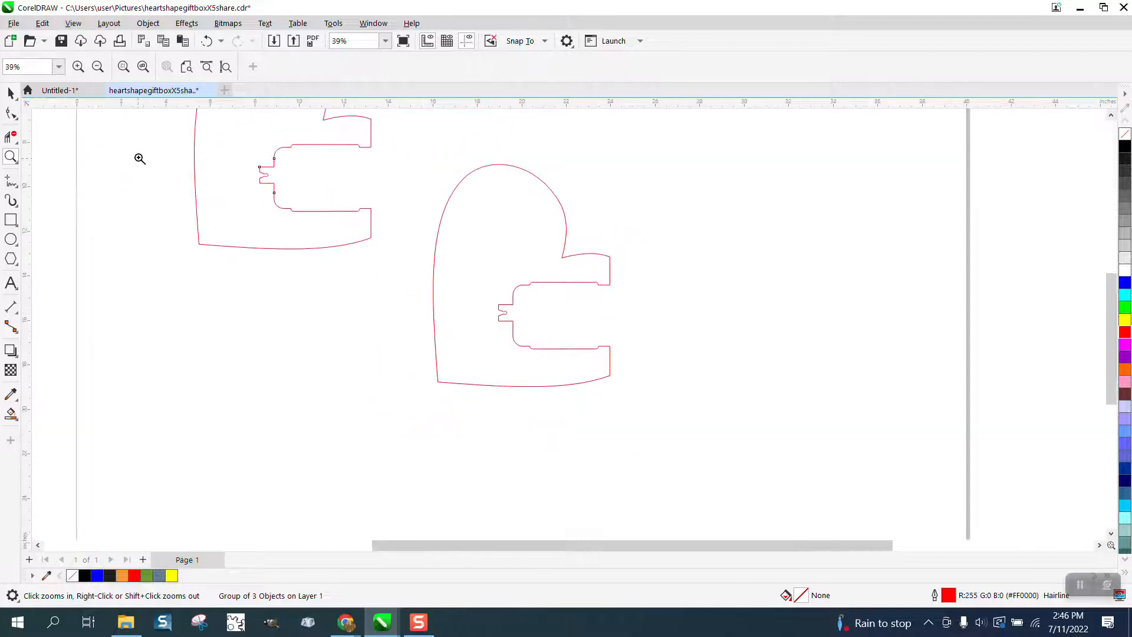
pyautogui.click(11, 94)
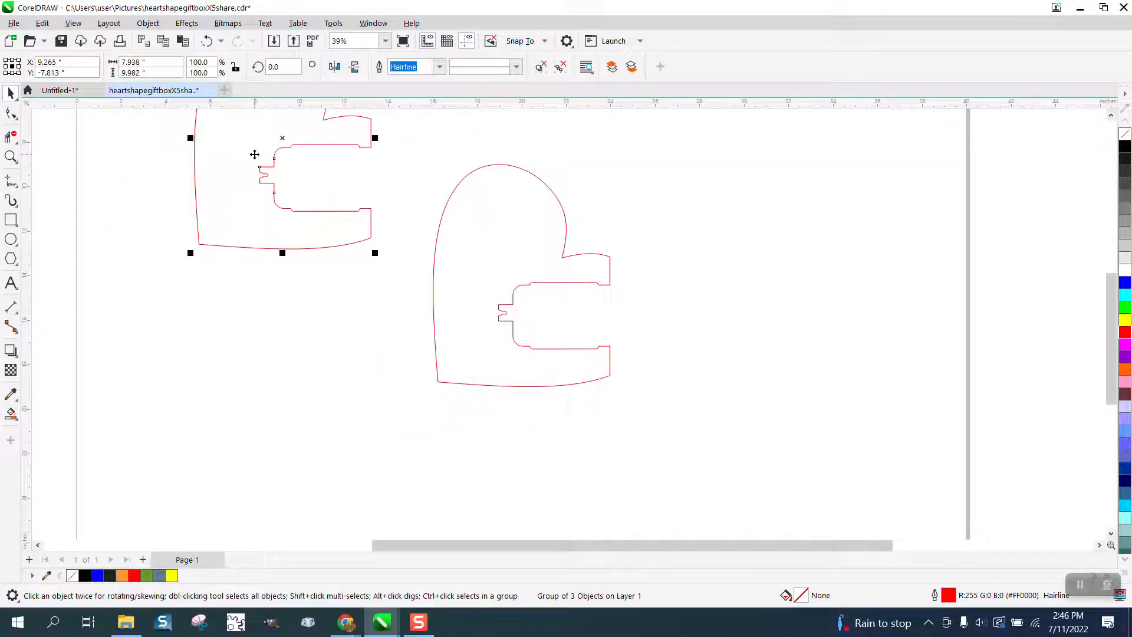
pyautogui.press('p')
# Step: Fit the two stacked flap pieces into the cut-out of the centred heart panels and fine-tune their alignment up close
pyautogui.scroll(-1, 478, 306)
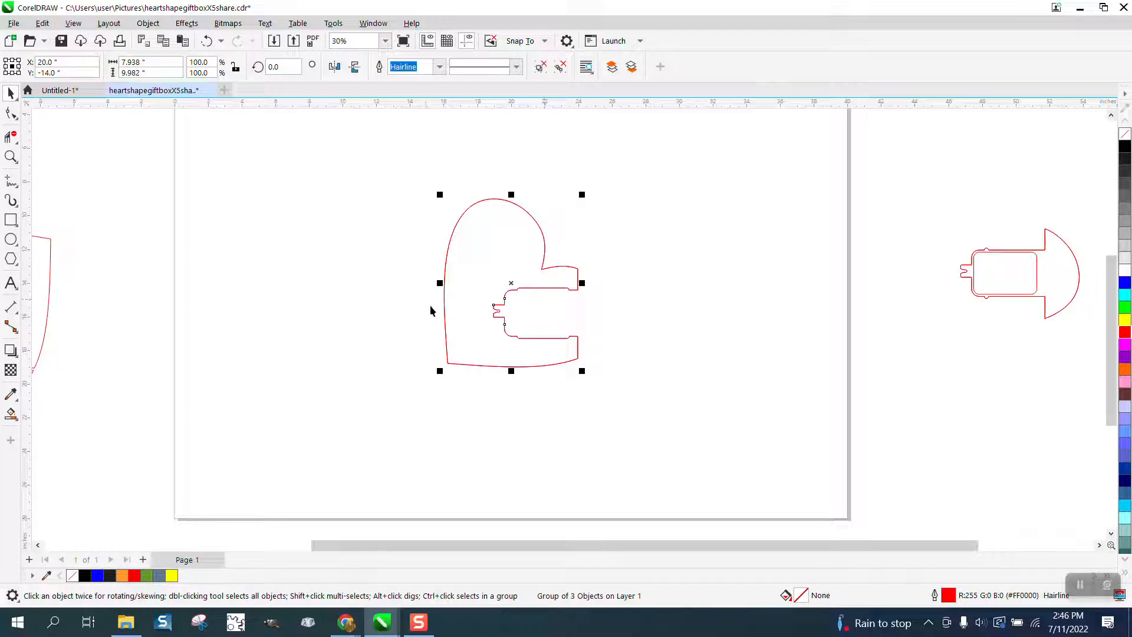
pyautogui.moveTo(947, 211); pyautogui.dragTo(1063, 323)
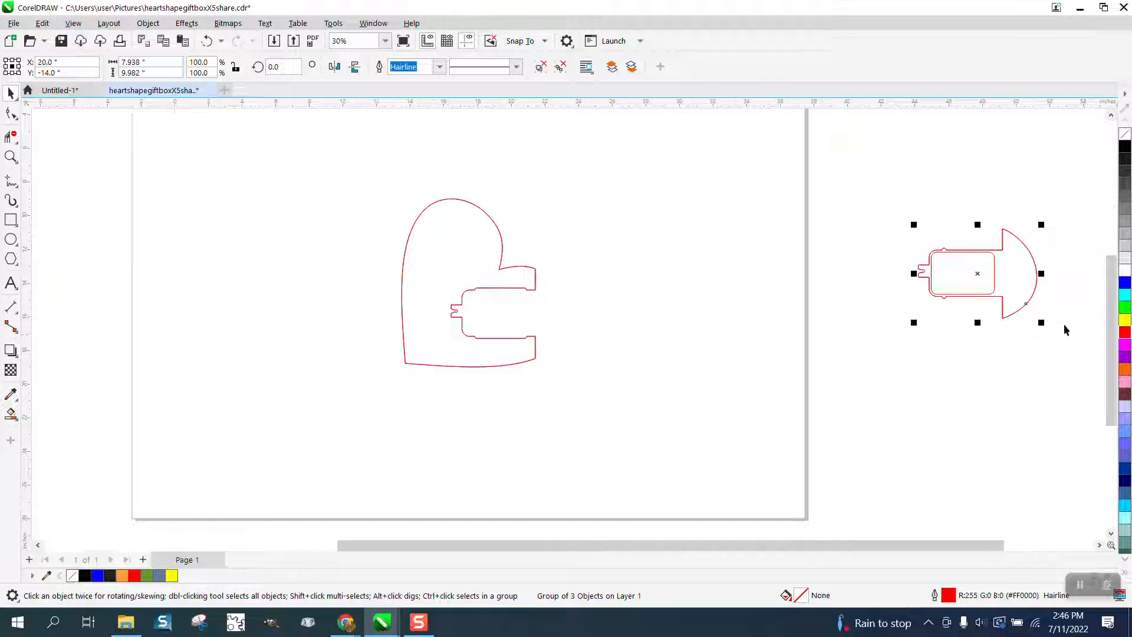
pyautogui.moveTo(979, 271); pyautogui.dragTo(510, 318)
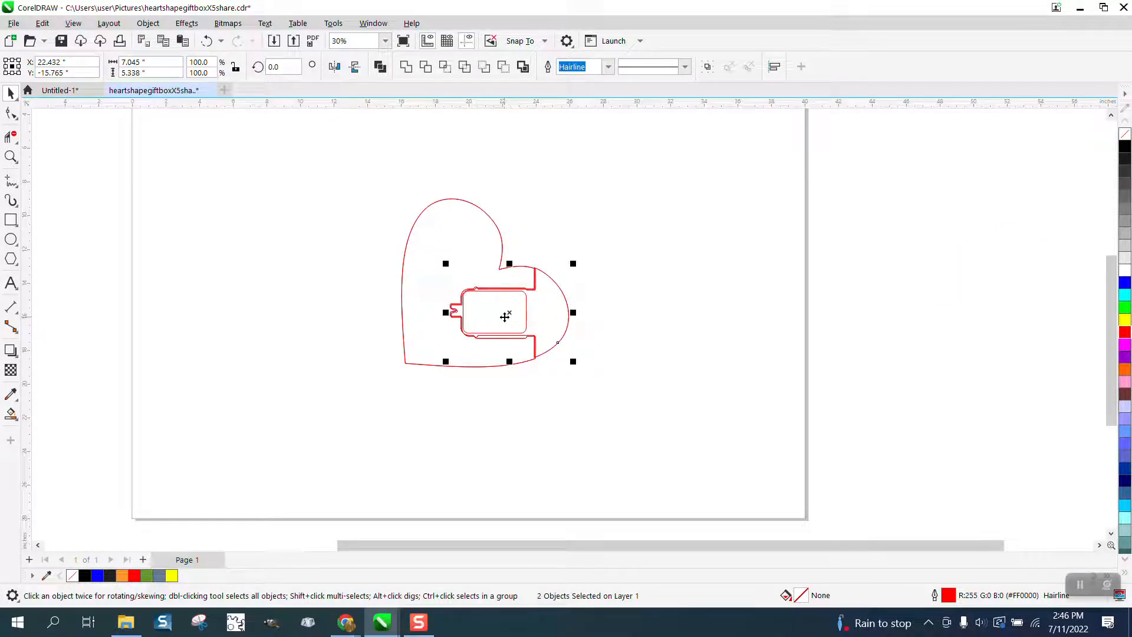
pyautogui.click(11, 156)
pyautogui.moveTo(399, 185); pyautogui.dragTo(660, 419)
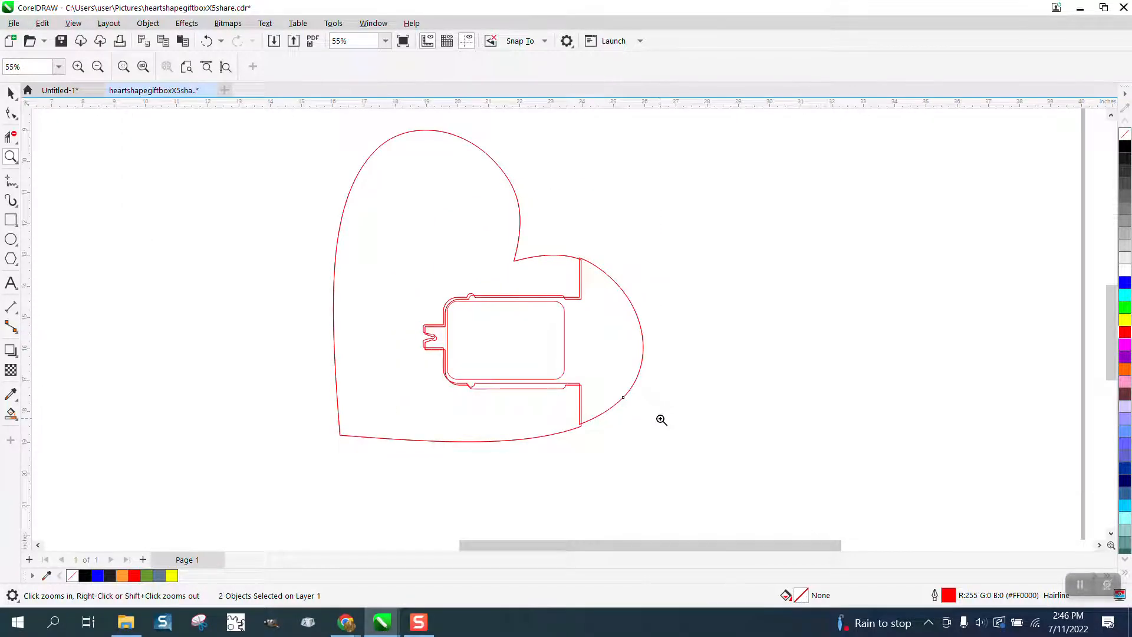
pyautogui.click(10, 93)
pyautogui.moveTo(596, 299); pyautogui.dragTo(597, 302)
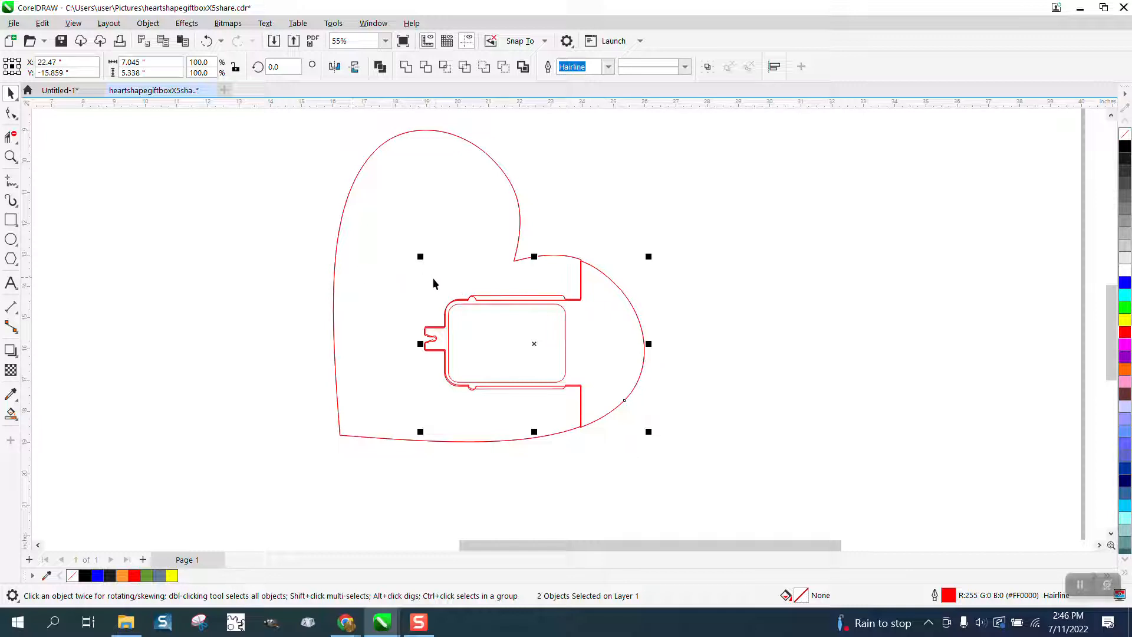
# Step: Pull the stacked flap pieces out beside the heart panels, and slot them back into the clasp cut-out
pyautogui.moveTo(534, 344); pyautogui.dragTo(865, 316)
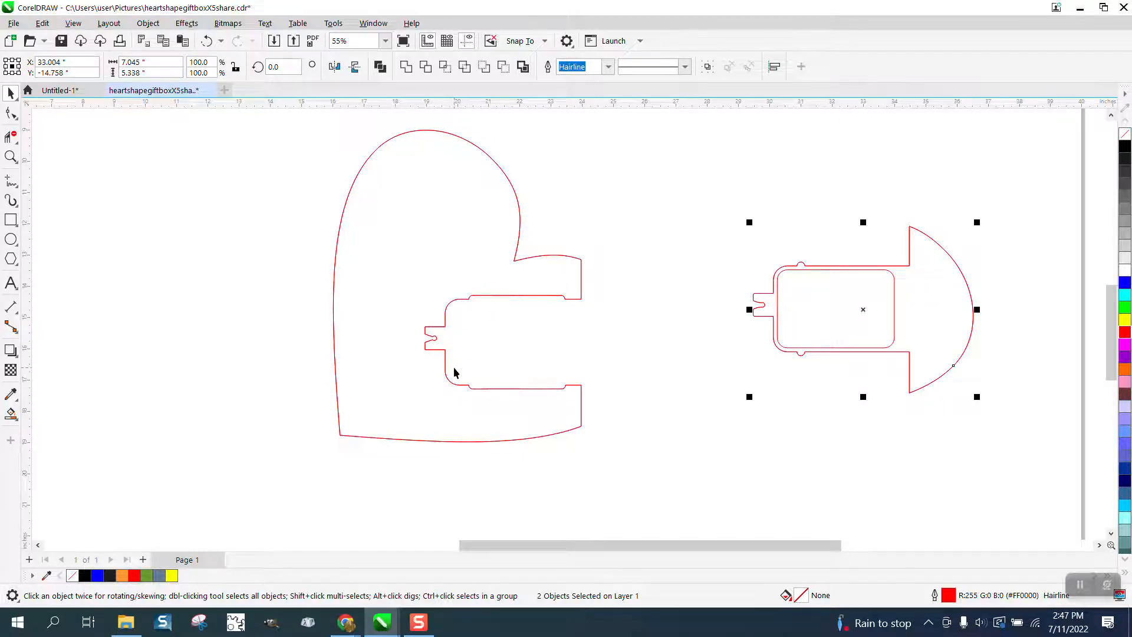
pyautogui.scroll(-1, 453, 371)
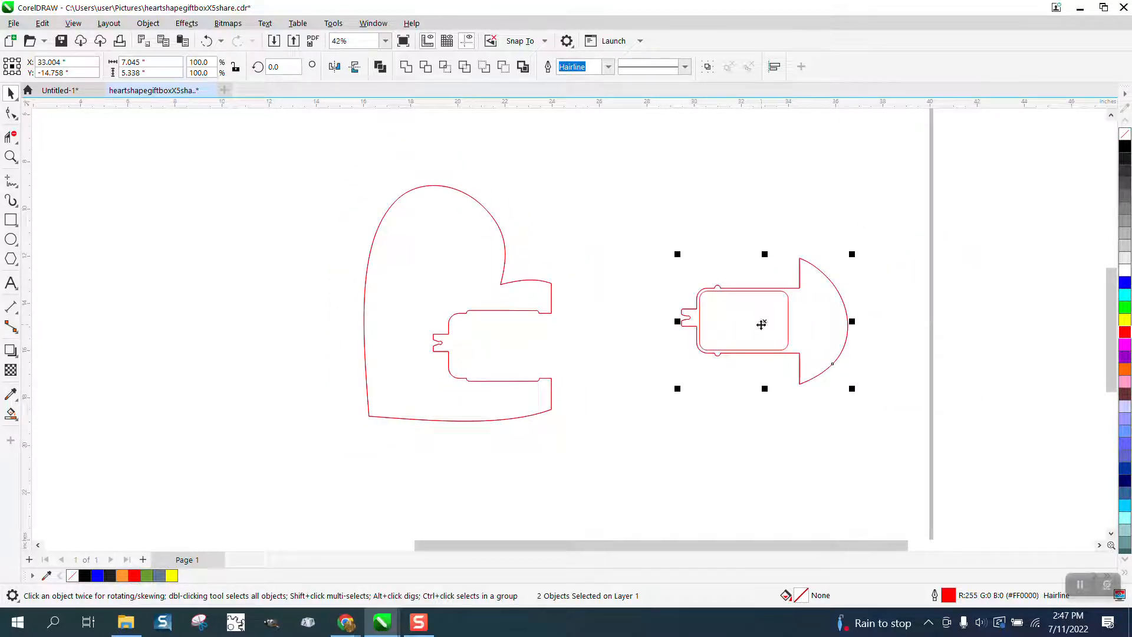
pyautogui.moveTo(681, 234); pyautogui.dragTo(875, 414)
pyautogui.moveTo(765, 324); pyautogui.dragTo(516, 351)
pyautogui.scroll(-2, 537, 239)
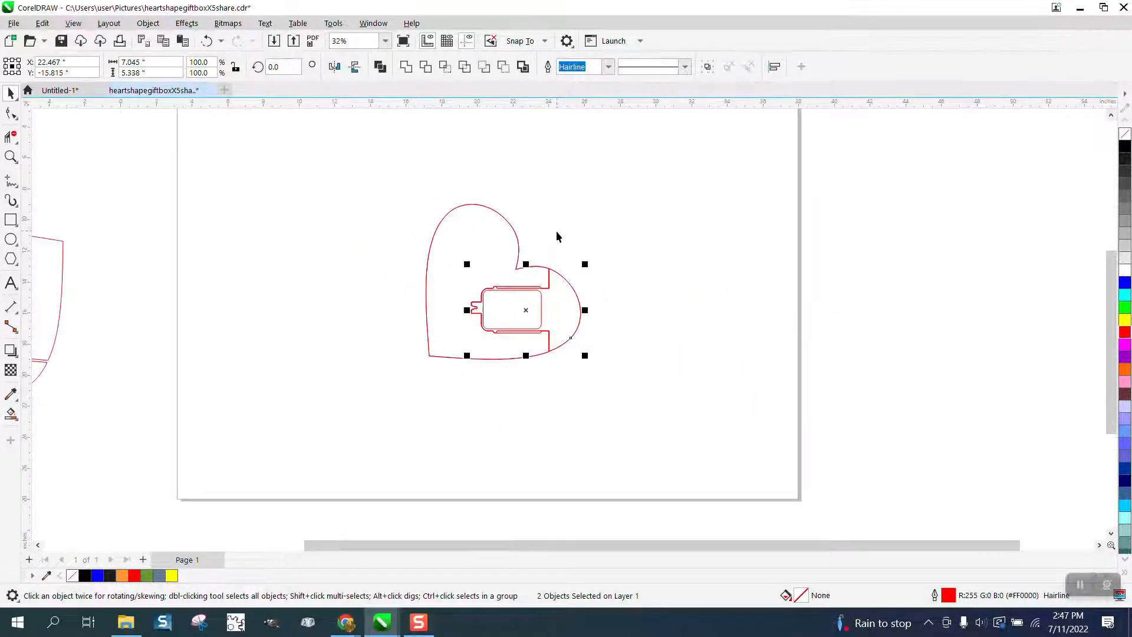
# Step: Move the nearer two-part heart onto the page, mirror it vertically, rotate it to about 314° upright, and shift its rounded end piece above the assembled heart
pyautogui.scroll(-1, 610, 280)
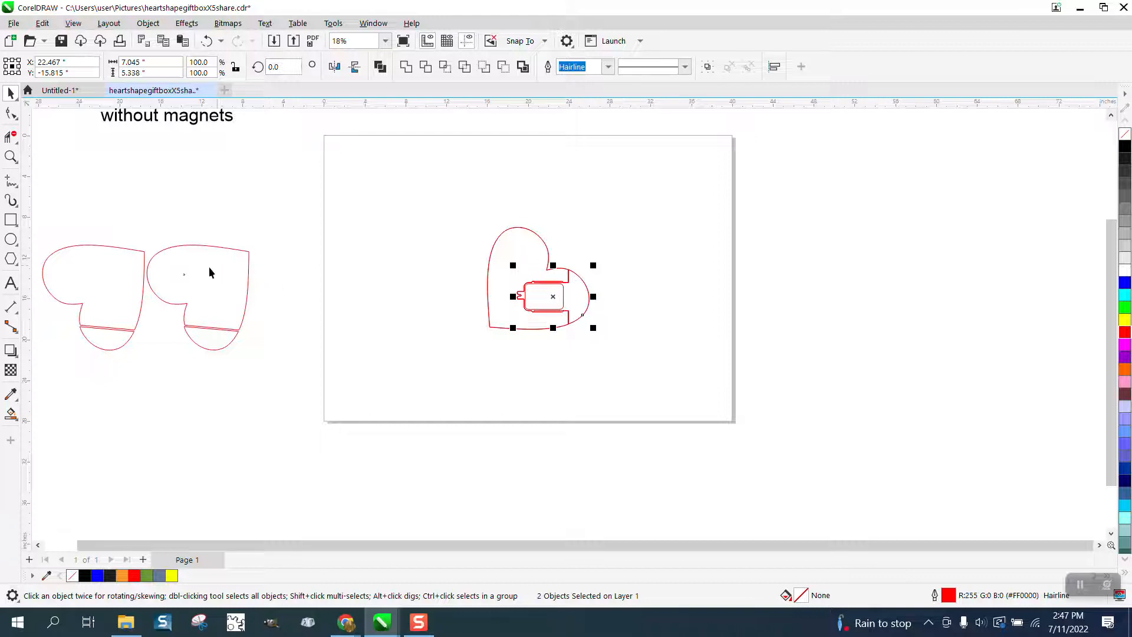
pyautogui.moveTo(134, 220); pyautogui.dragTo(305, 369)
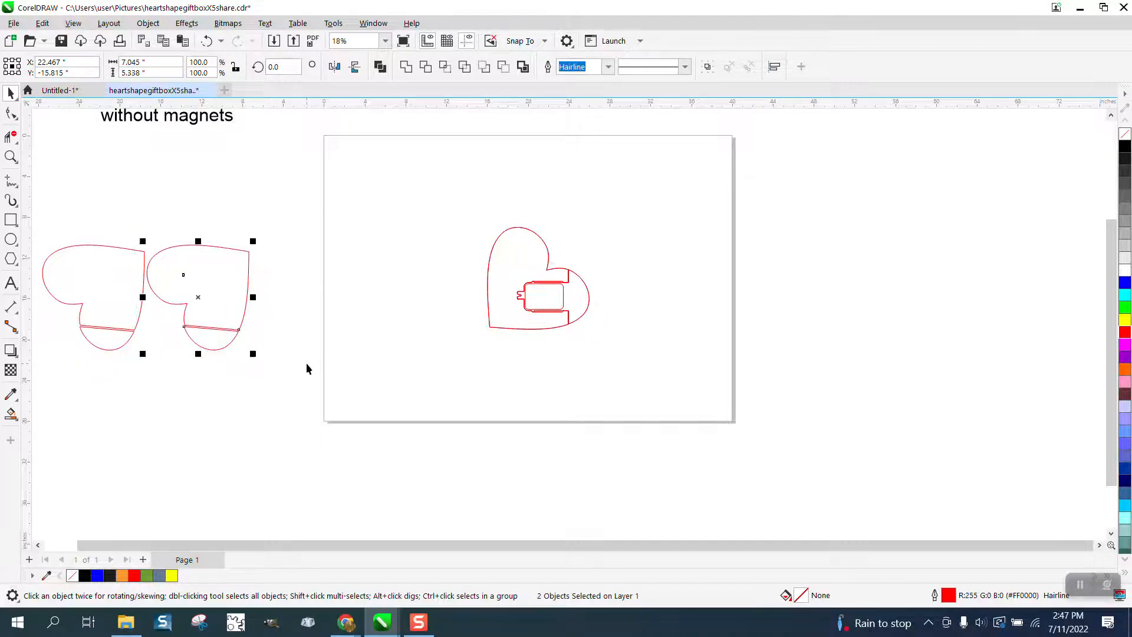
pyautogui.click(354, 67)
pyautogui.moveTo(202, 293); pyautogui.dragTo(364, 261)
pyautogui.click(335, 66)
pyautogui.click(356, 68)
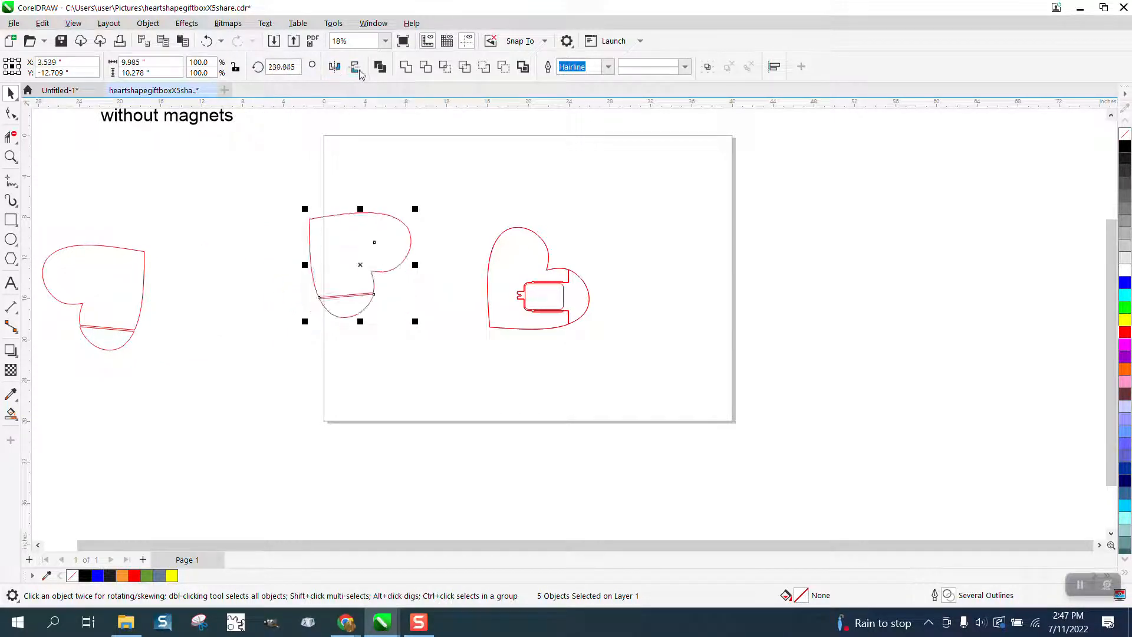
pyautogui.click(334, 67)
pyautogui.click(355, 68)
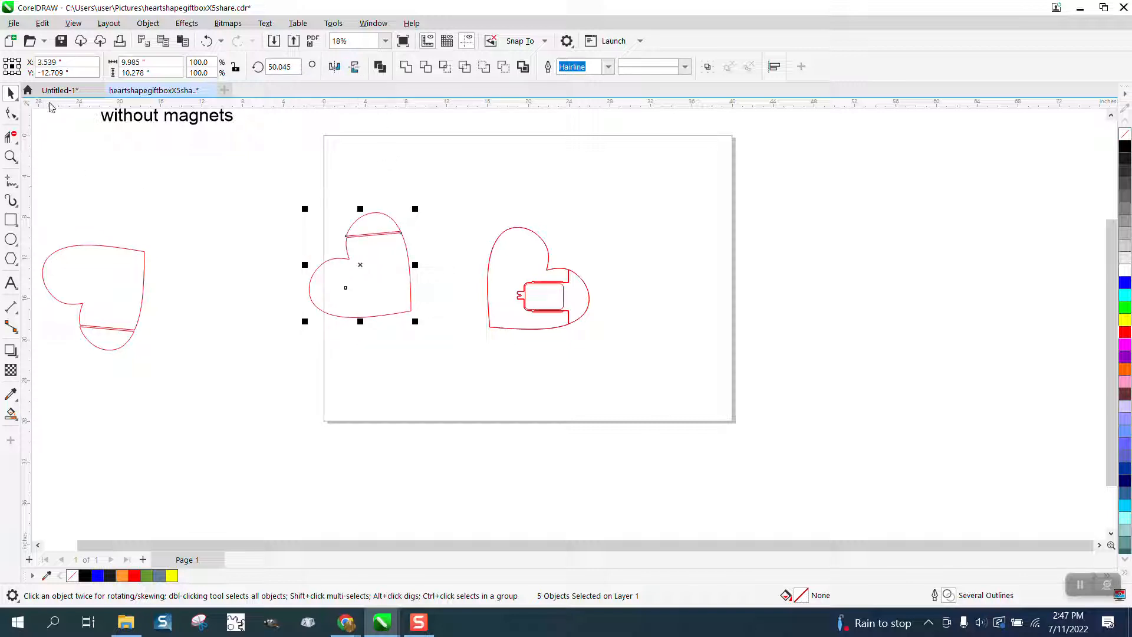
pyautogui.click(356, 263)
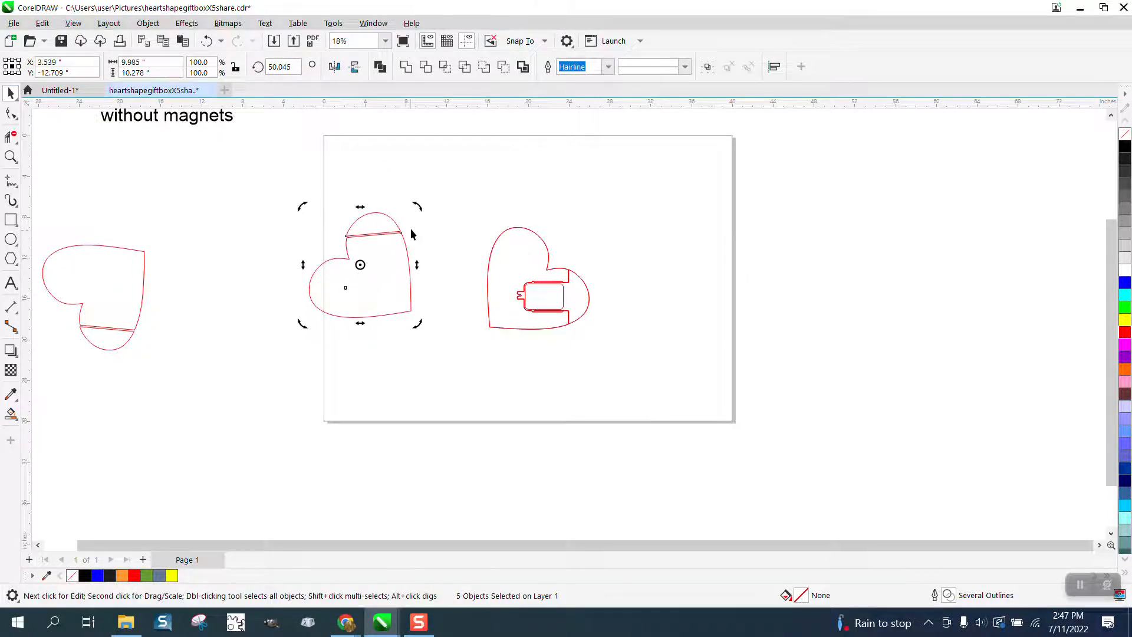
pyautogui.moveTo(417, 211); pyautogui.dragTo(430, 348)
pyautogui.click(433, 241)
pyautogui.moveTo(401, 282); pyautogui.dragTo(530, 174)
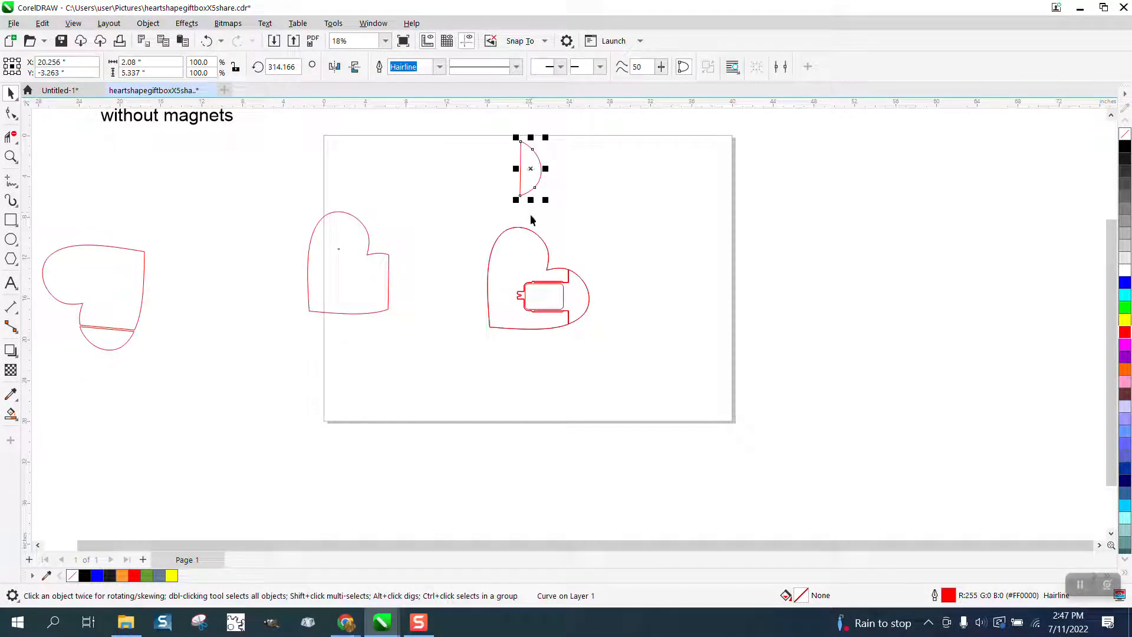
pyautogui.click(585, 296)
pyautogui.moveTo(553, 297); pyautogui.dragTo(741, 254)
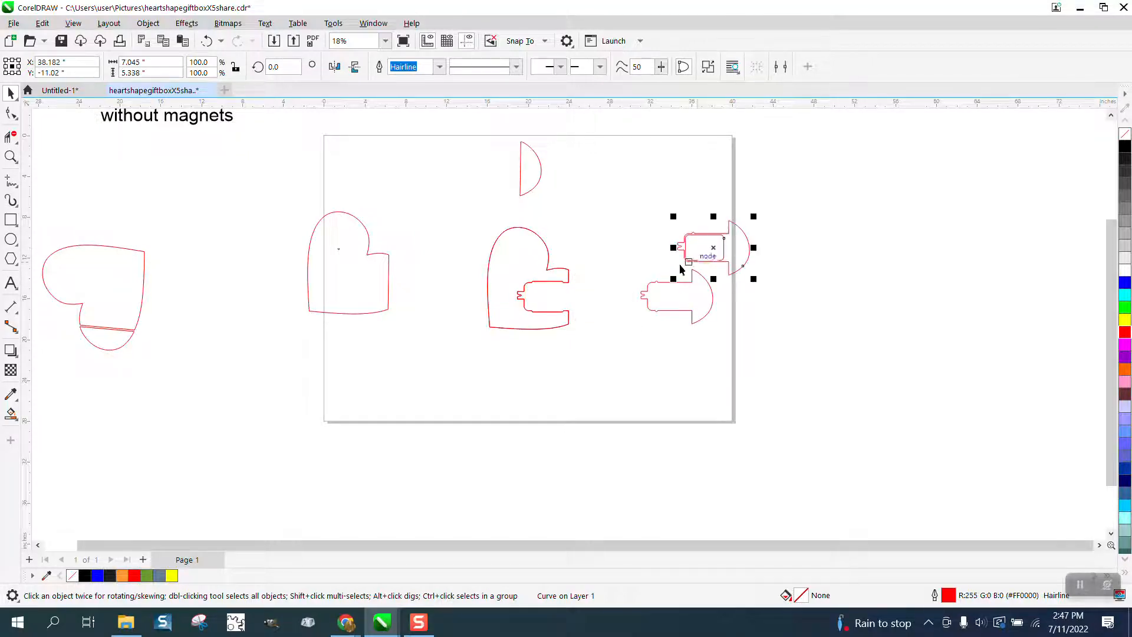
pyautogui.click(207, 40)
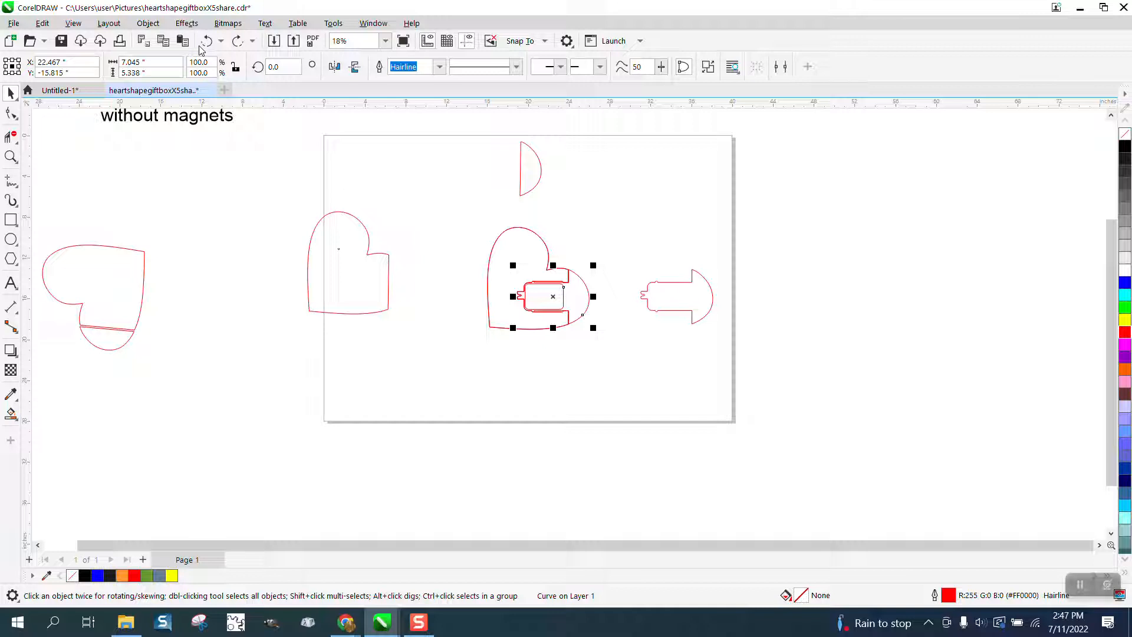
pyautogui.click(206, 40)
# Step: Group the two flap pieces and move them out to the right of the heart panels, and bring the plain heart panel closer on the left
pyautogui.moveTo(602, 245); pyautogui.dragTo(515, 337)
pyautogui.hotkey('ctrl', 'g')
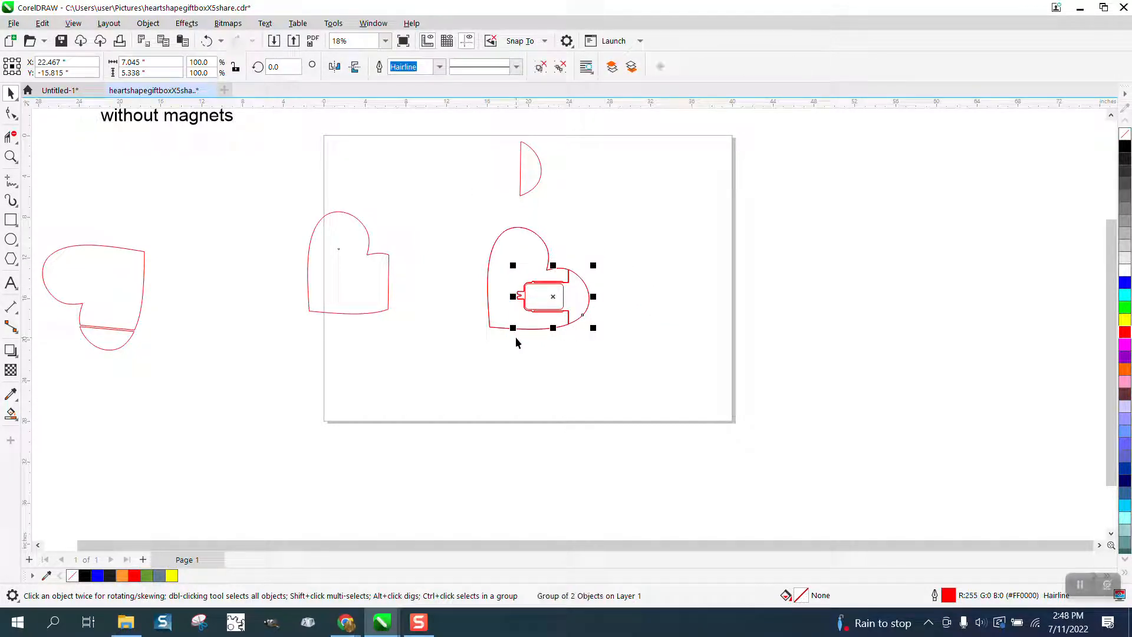
pyautogui.moveTo(553, 298); pyautogui.dragTo(674, 303)
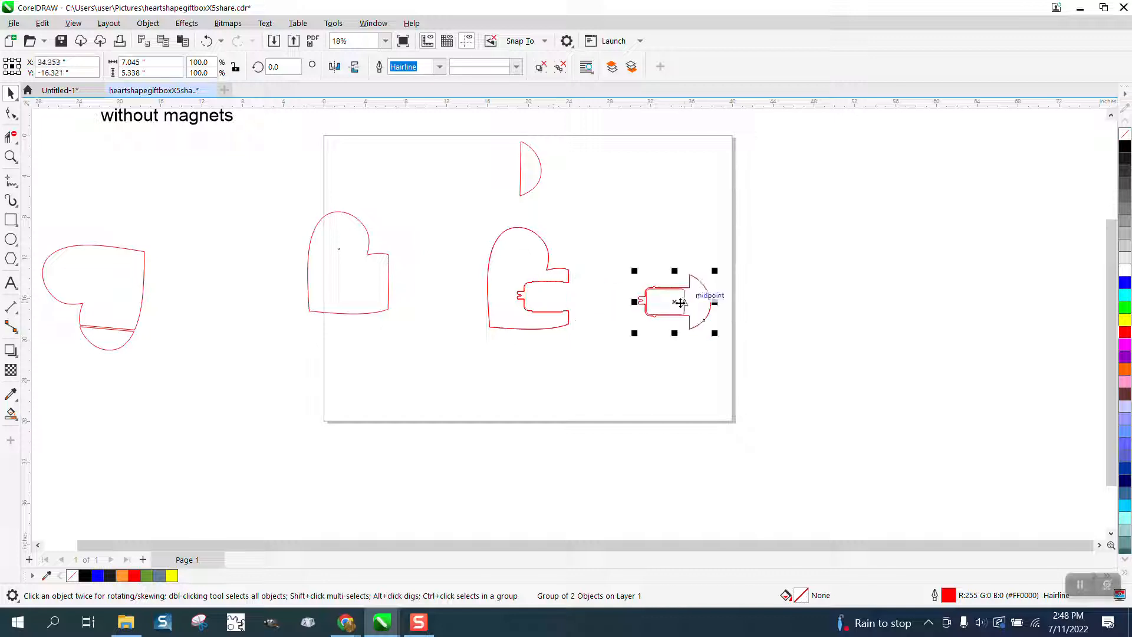
pyautogui.moveTo(383, 287); pyautogui.dragTo(458, 300)
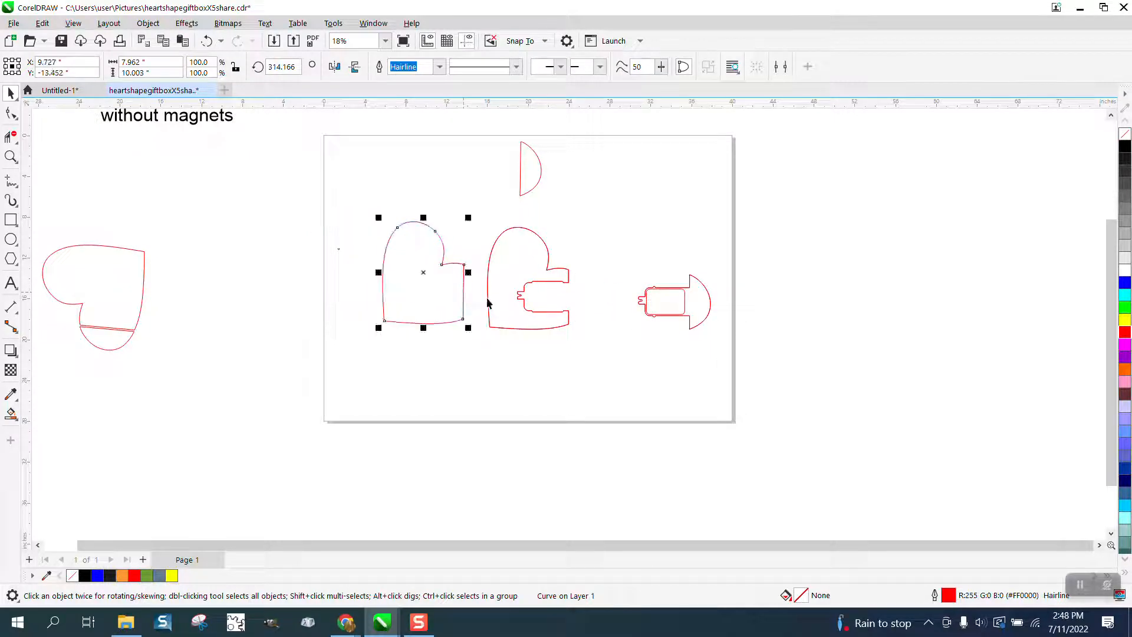
pyautogui.click(490, 301)
pyautogui.moveTo(503, 327); pyautogui.dragTo(395, 322)
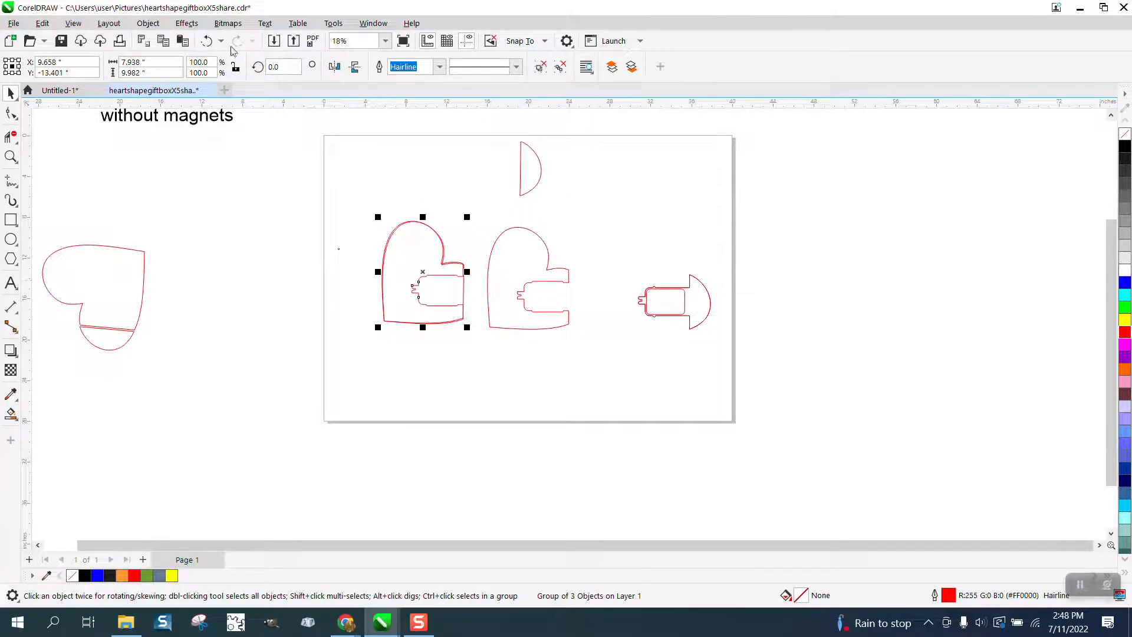
pyautogui.click(207, 41)
# Step: Group the two heart panels with the cut-out, move them onto the plain panel, and align their lower right corners up close
pyautogui.keyDown('shift'); pyautogui.click(531, 299); pyautogui.keyUp('shift')
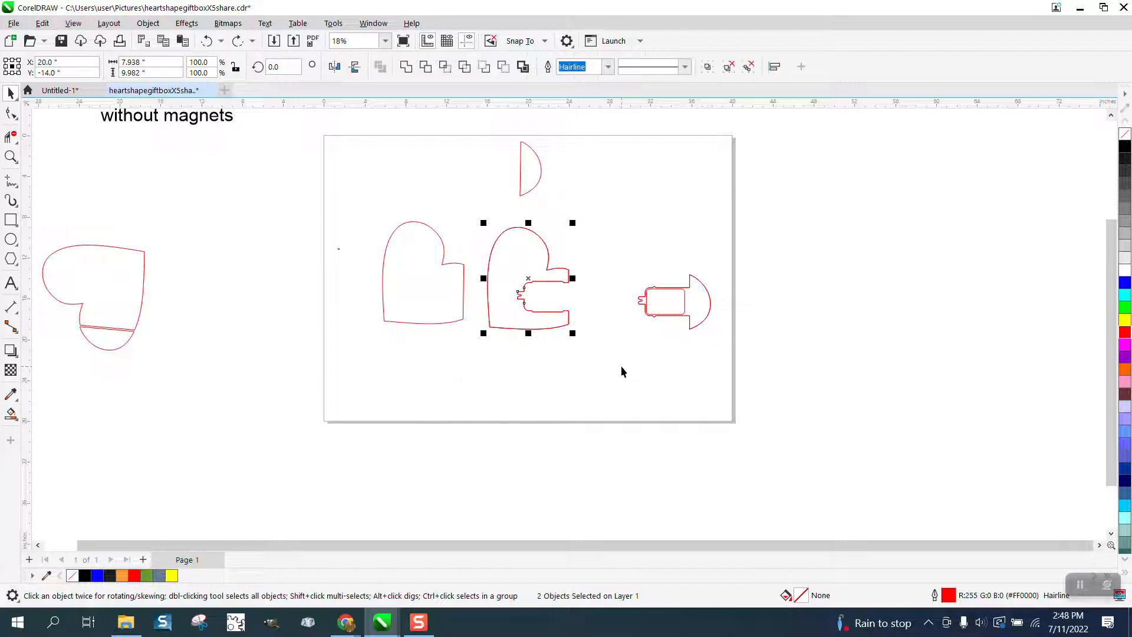
pyautogui.hotkey('ctrl', 'g')
pyautogui.moveTo(490, 325); pyautogui.dragTo(379, 325)
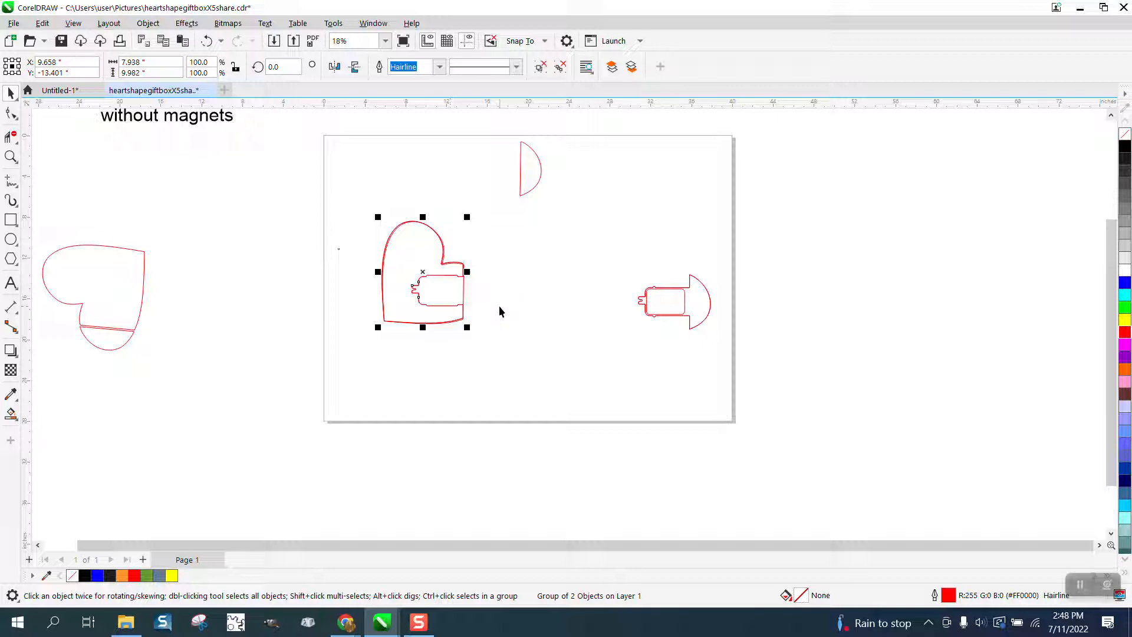
pyautogui.click(11, 157)
pyautogui.moveTo(383, 260); pyautogui.dragTo(488, 304)
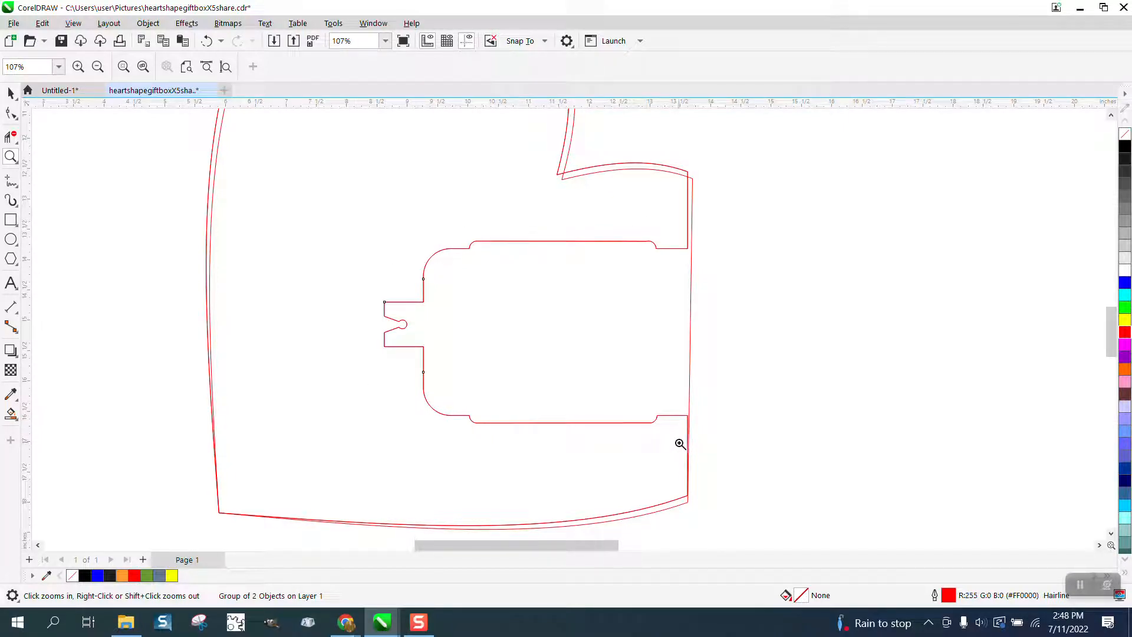
pyautogui.click(12, 93)
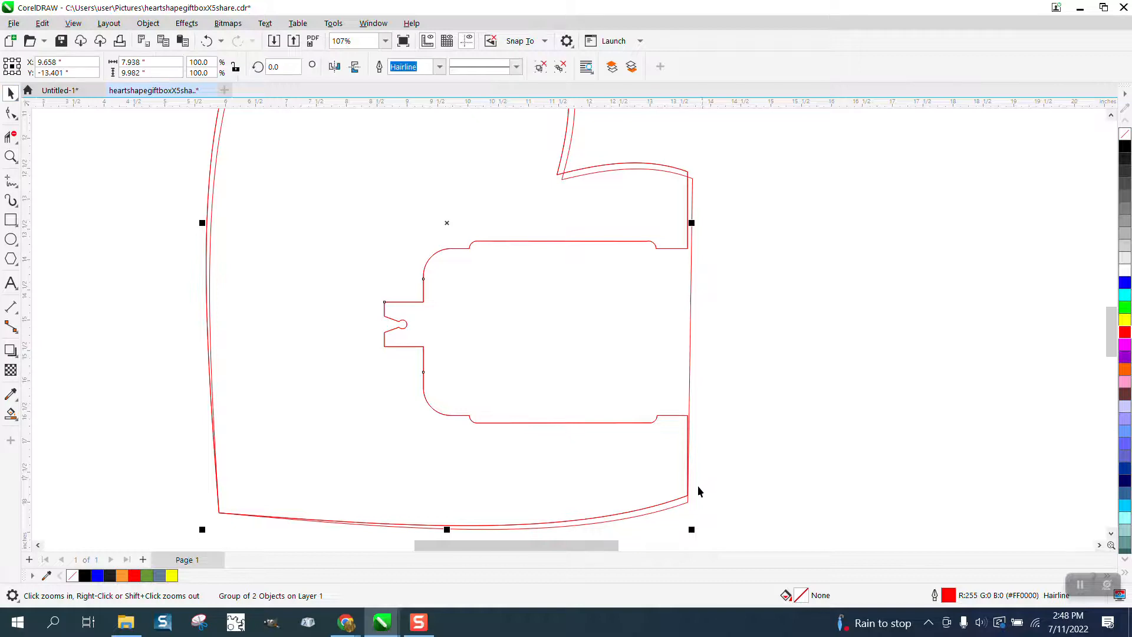
pyautogui.moveTo(687, 493); pyautogui.dragTo(688, 500)
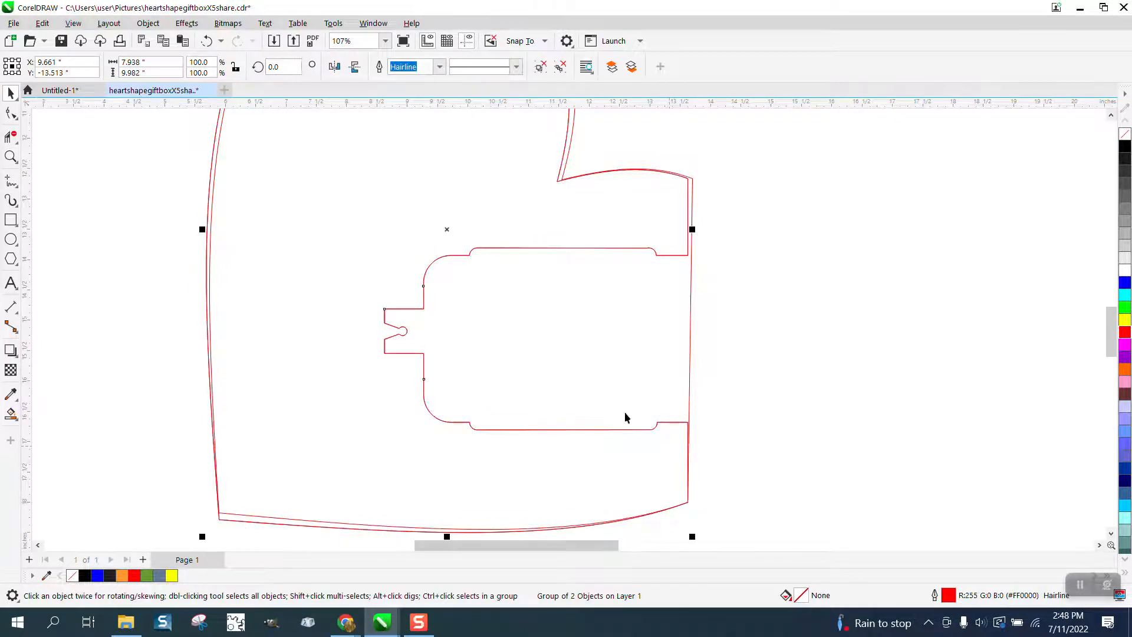
pyautogui.scroll(-5, 482, 410)
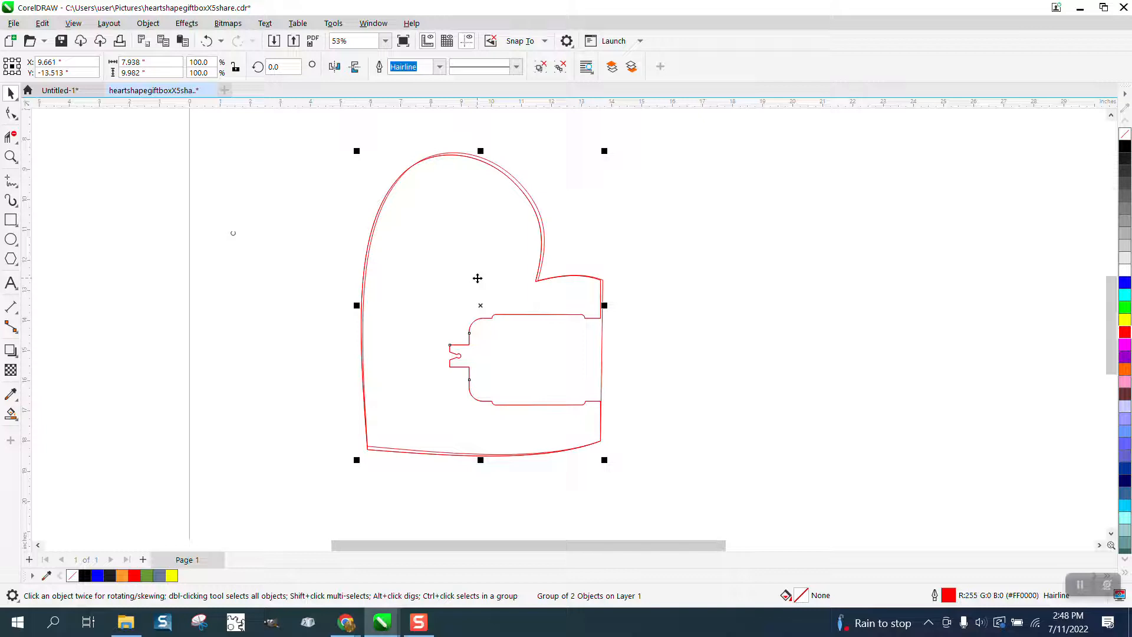
pyautogui.moveTo(492, 303); pyautogui.dragTo(791, 299)
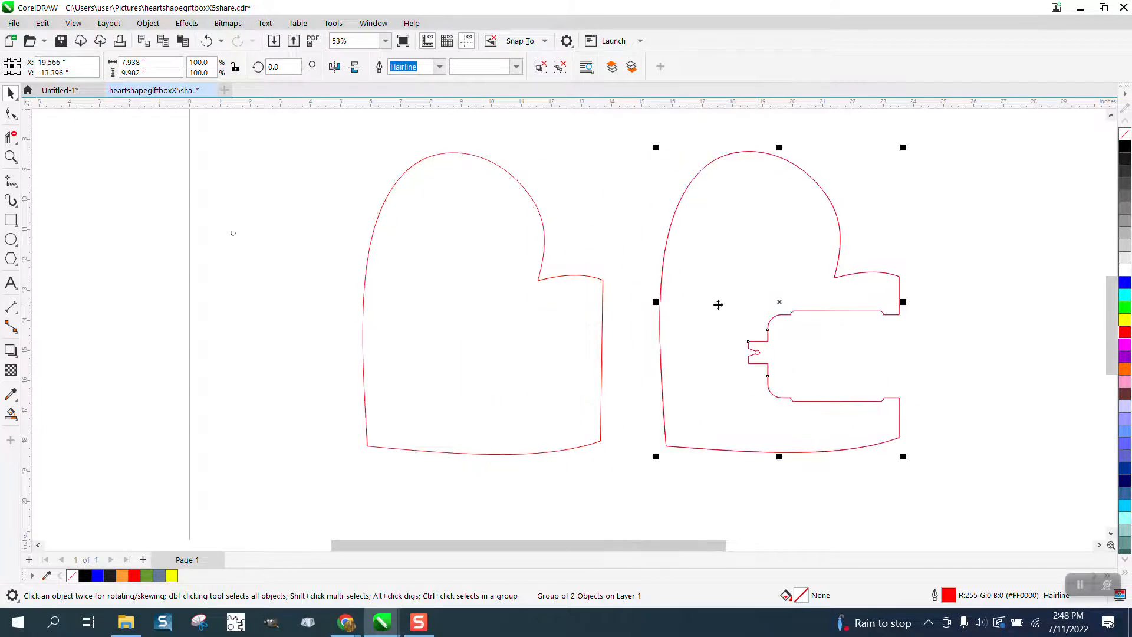
pyautogui.click(207, 41)
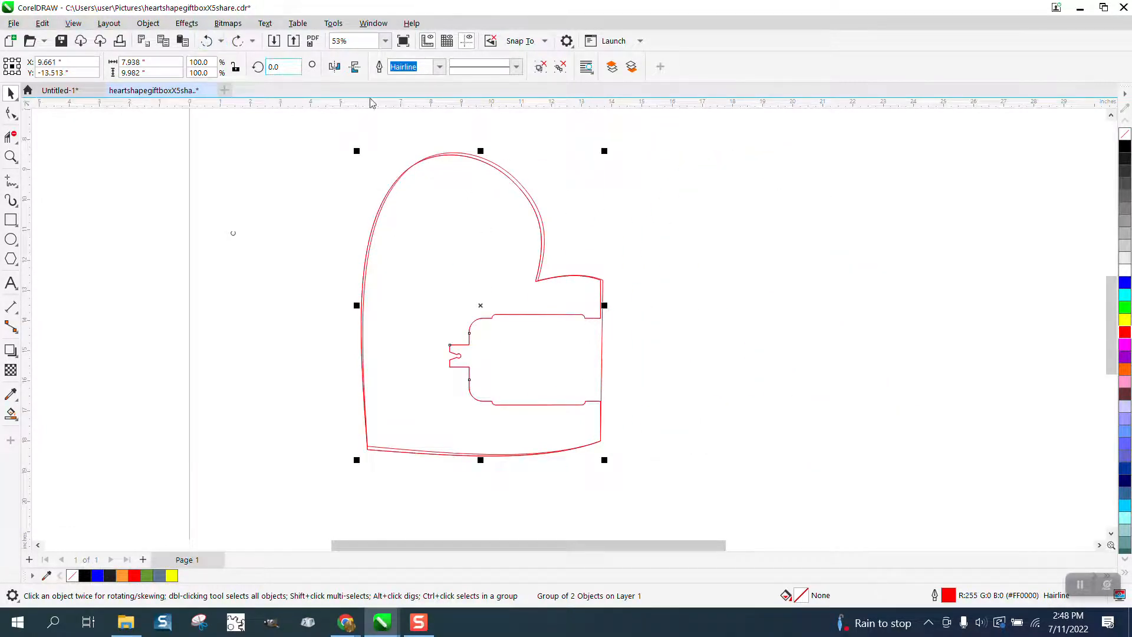
# Step: Move the grouped flap pieces into the cut-out of the layered heart panels to complete the heart
pyautogui.scroll(-3, 616, 243)
pyautogui.moveTo(867, 280); pyautogui.dragTo(1005, 384)
pyautogui.moveTo(940, 324); pyautogui.dragTo(606, 305)
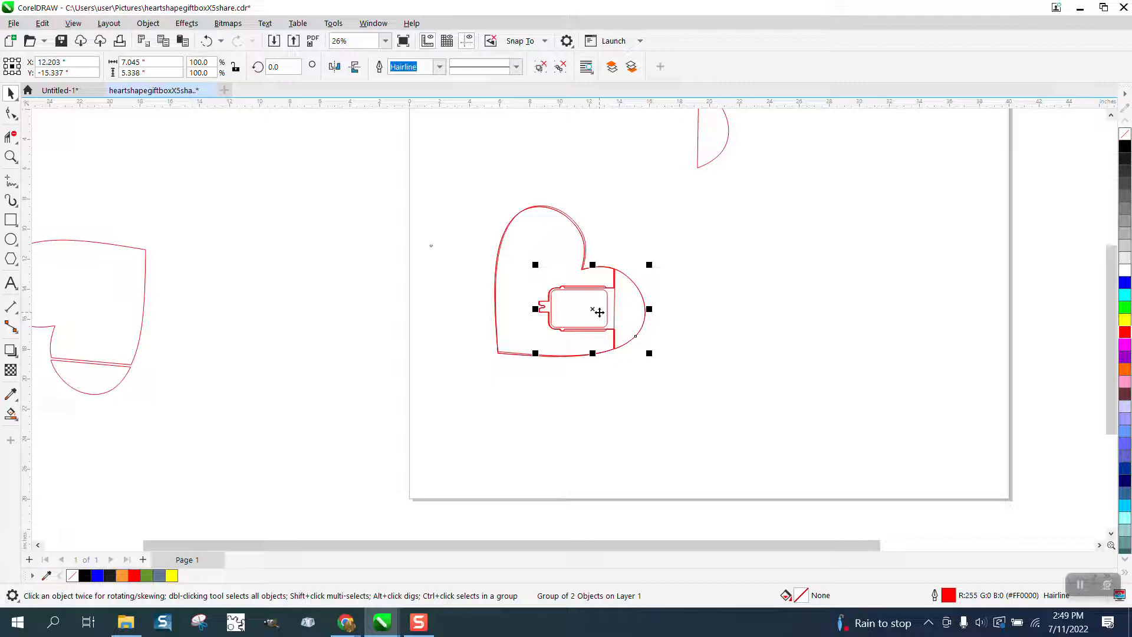
# Step: Bring the remaining plain heart panel beside the page, mirror it vertically and rotate it to about 312° upright, and place its rounded end piece below it
pyautogui.moveTo(134, 295); pyautogui.dragTo(426, 293)
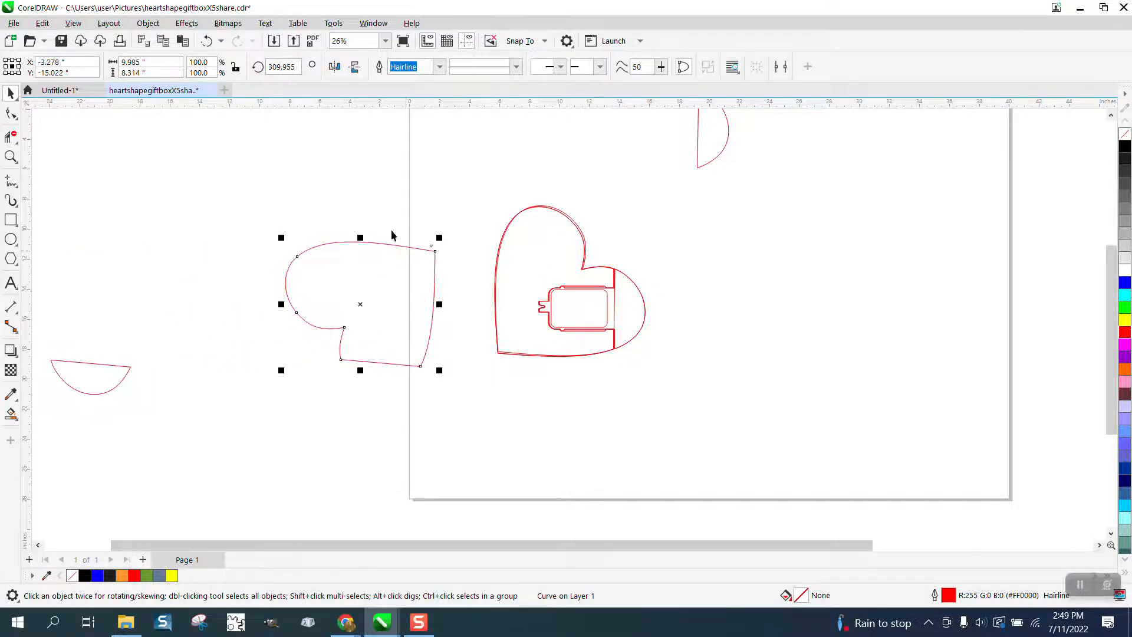
pyautogui.click(363, 302)
pyautogui.moveTo(444, 235); pyautogui.dragTo(253, 350)
pyautogui.click(354, 68)
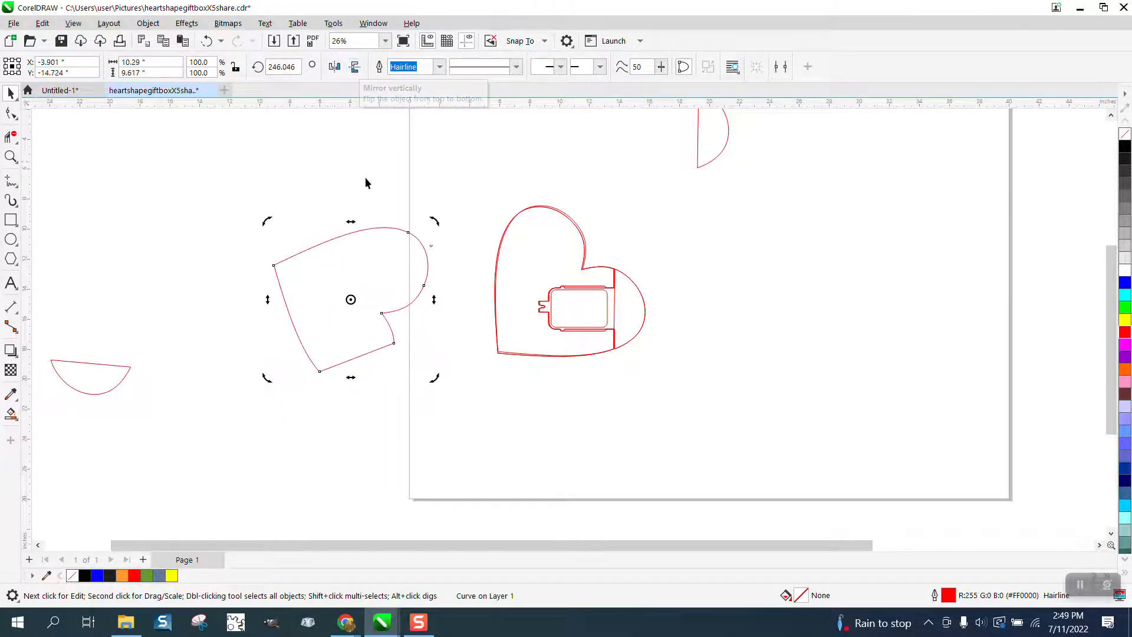
pyautogui.moveTo(434, 218); pyautogui.dragTo(310, 183)
pyautogui.moveTo(75, 385); pyautogui.dragTo(379, 397)
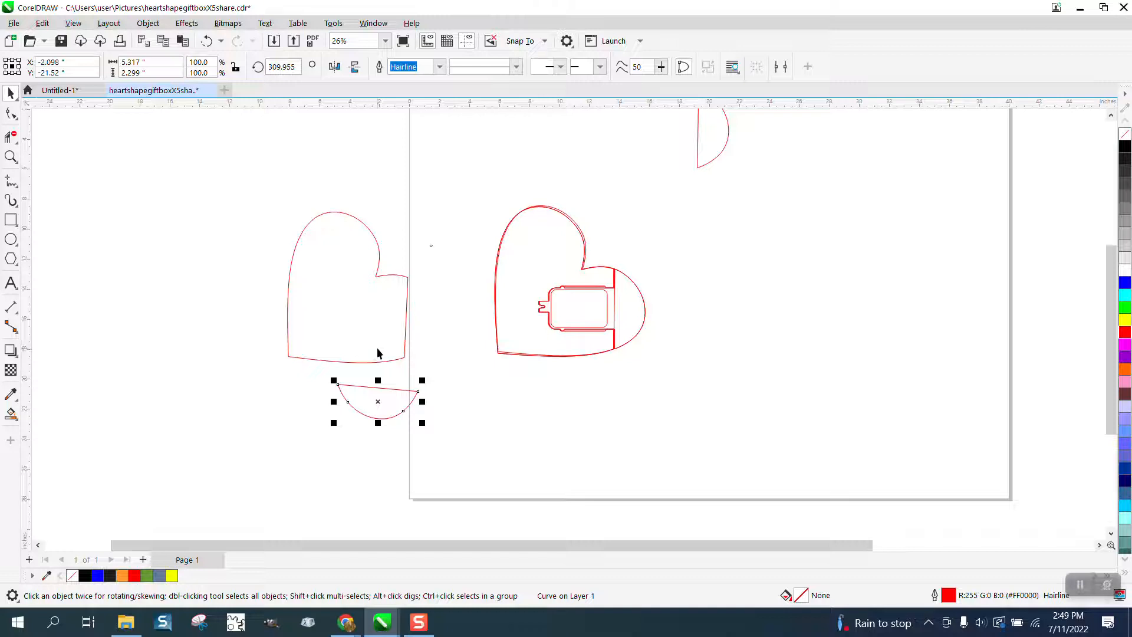
# Step: Move the plain heart panel and its rounded end piece farther from the page, and pull the grouped flap pieces out of the layered heart
pyautogui.click(389, 312)
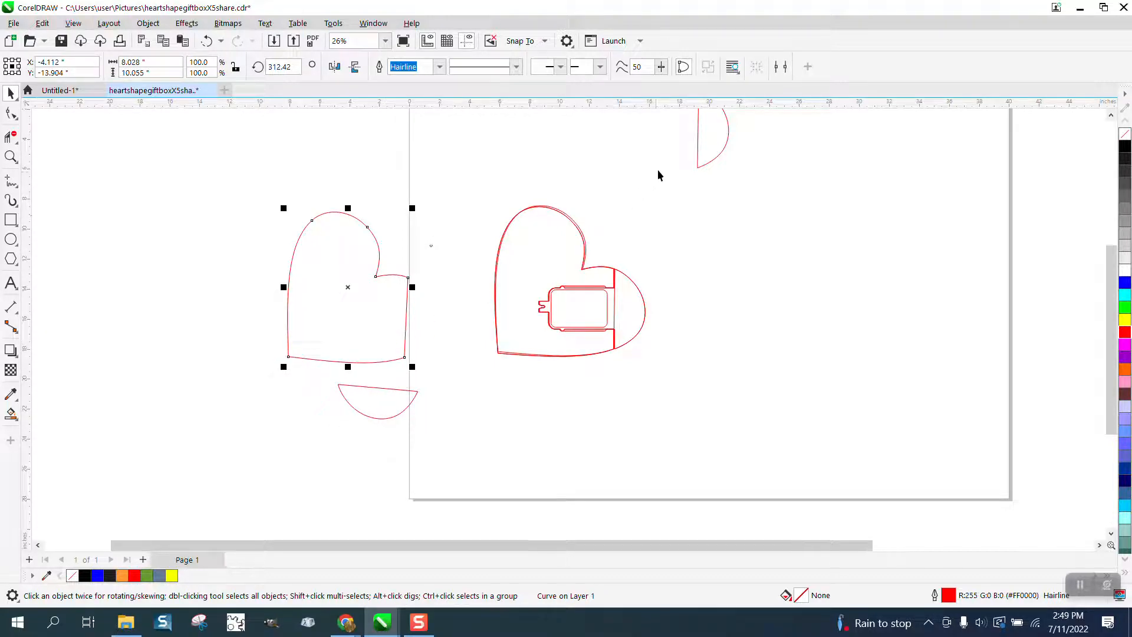
pyautogui.moveTo(376, 321); pyautogui.dragTo(180, 316)
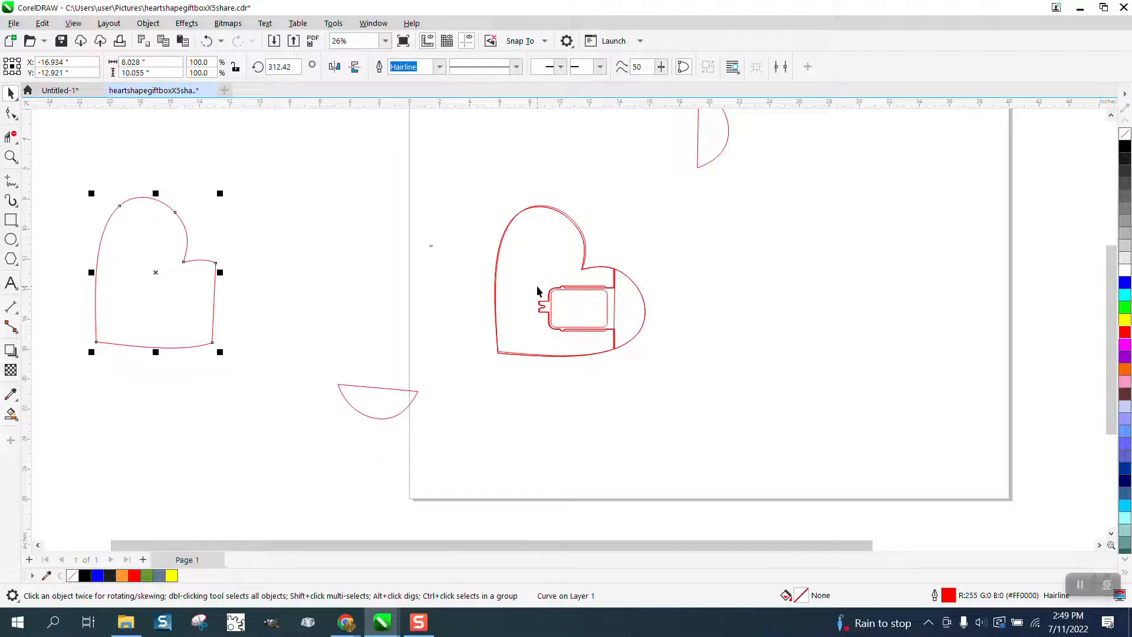
pyautogui.click(395, 396)
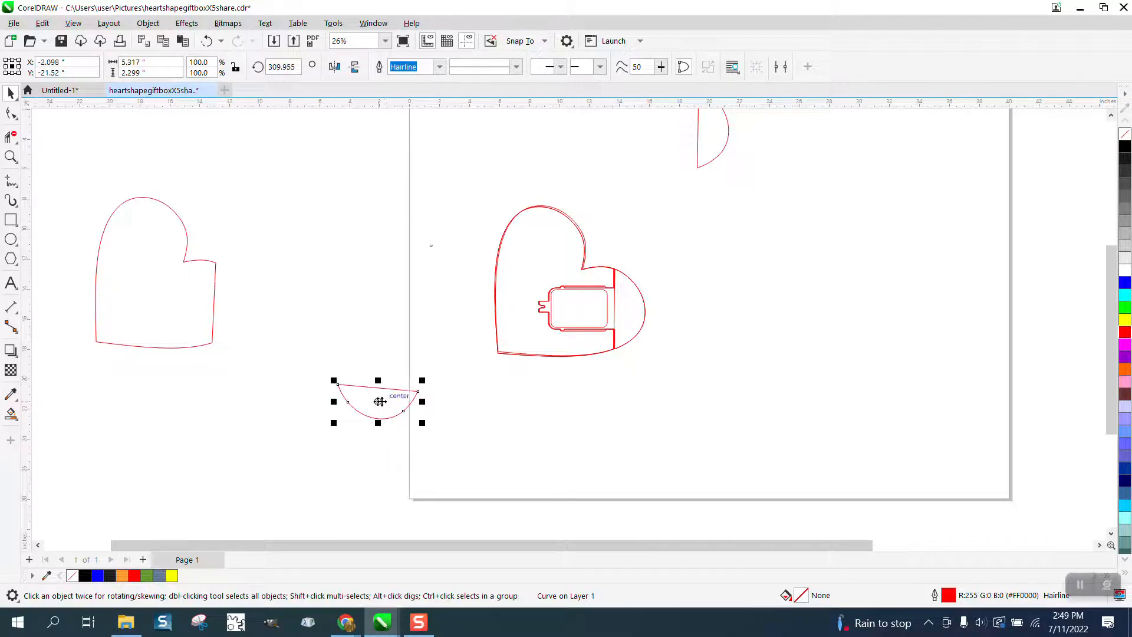
pyautogui.moveTo(379, 401); pyautogui.dragTo(292, 310)
pyautogui.moveTo(608, 314); pyautogui.dragTo(752, 322)
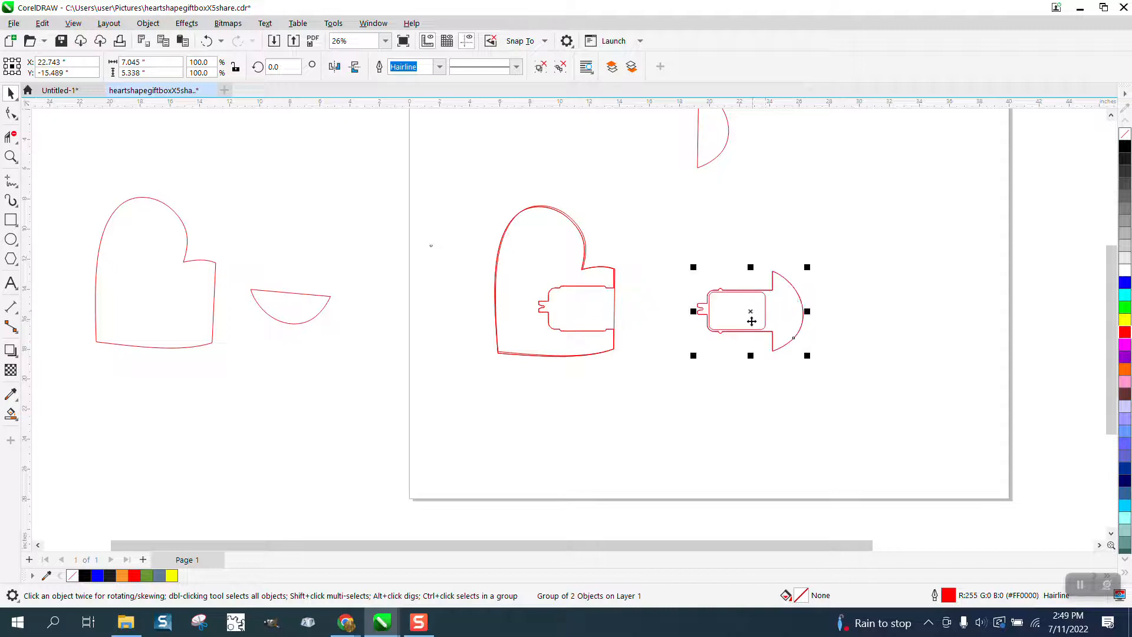
# Step: Examine the grouped flap pieces up close, then the loose half-round piece and the layered heart panels
pyautogui.click(10, 156)
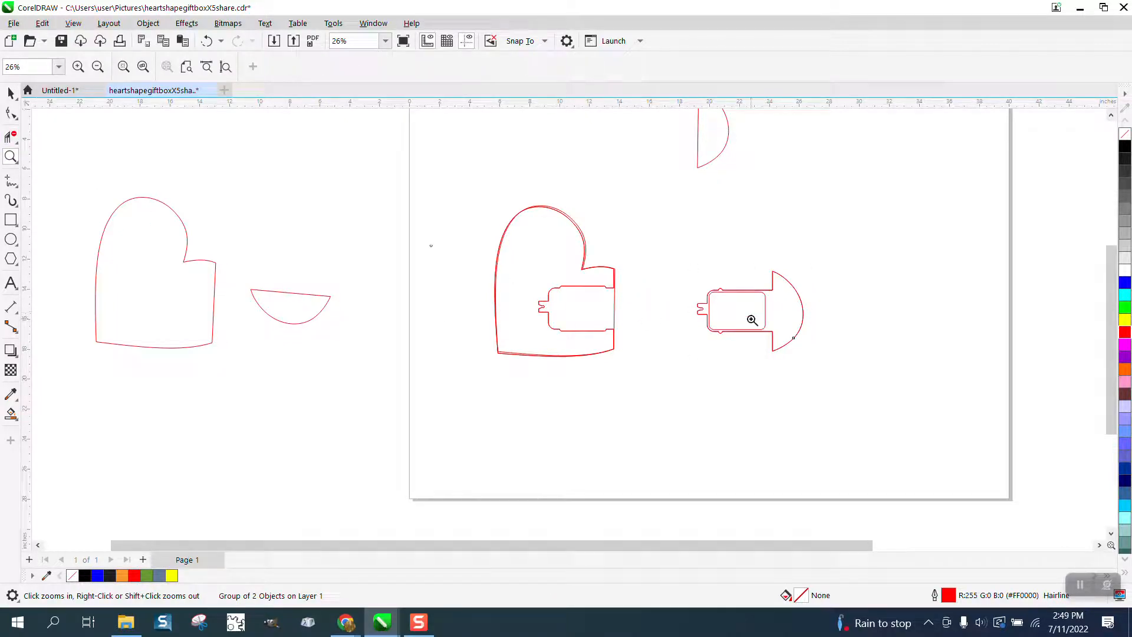
pyautogui.click(11, 93)
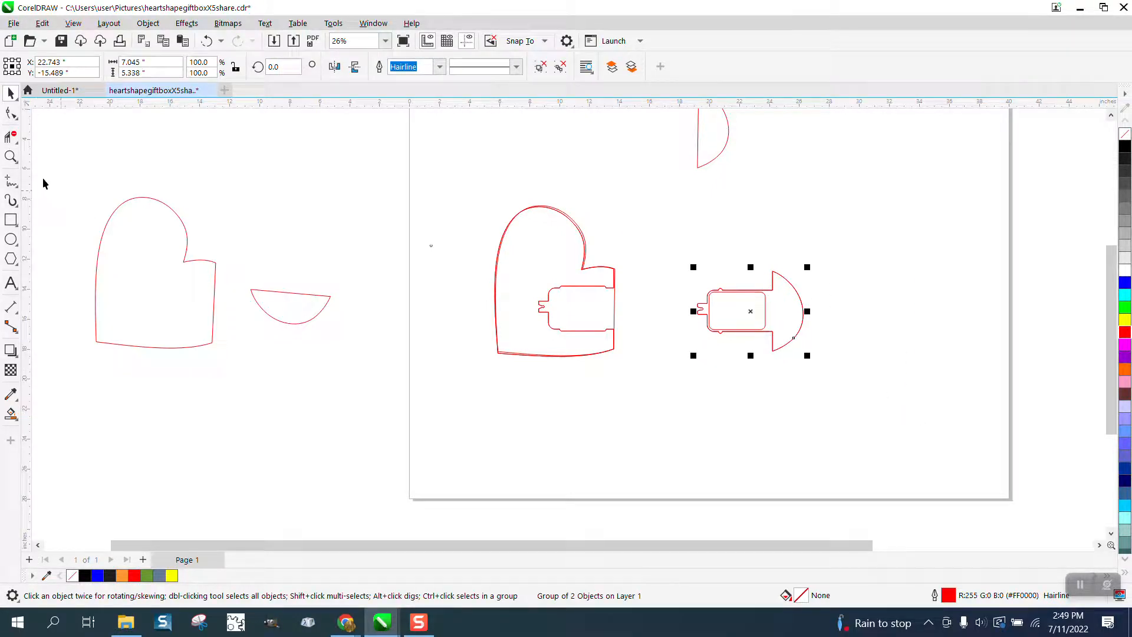
pyautogui.click(11, 157)
pyautogui.moveTo(705, 265); pyautogui.dragTo(857, 366)
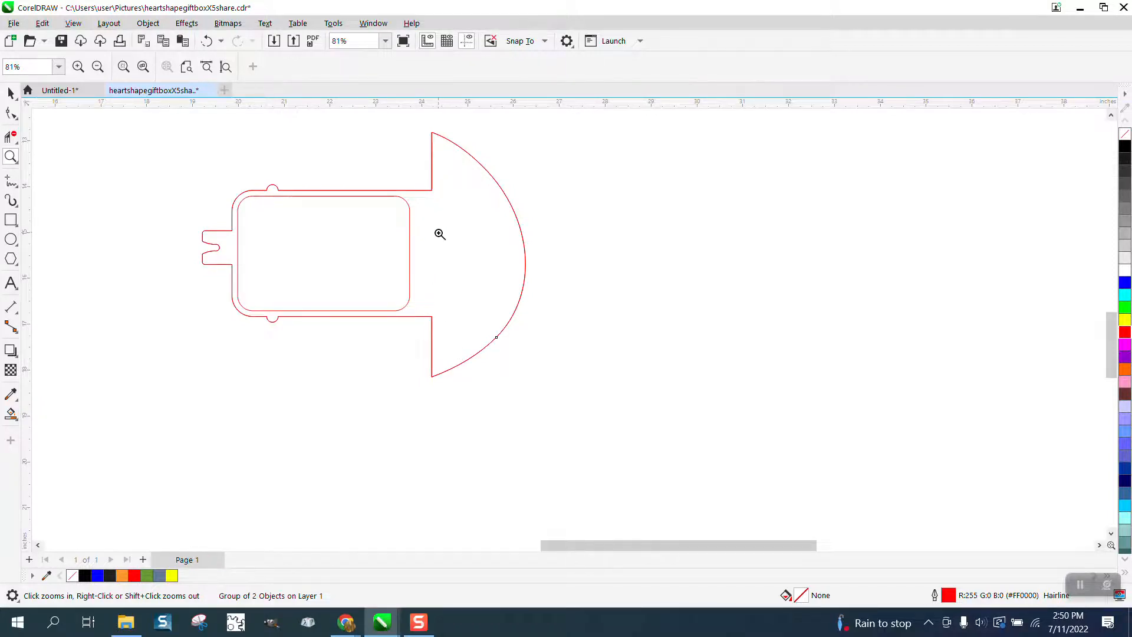
pyautogui.scroll(-1, 541, 285)
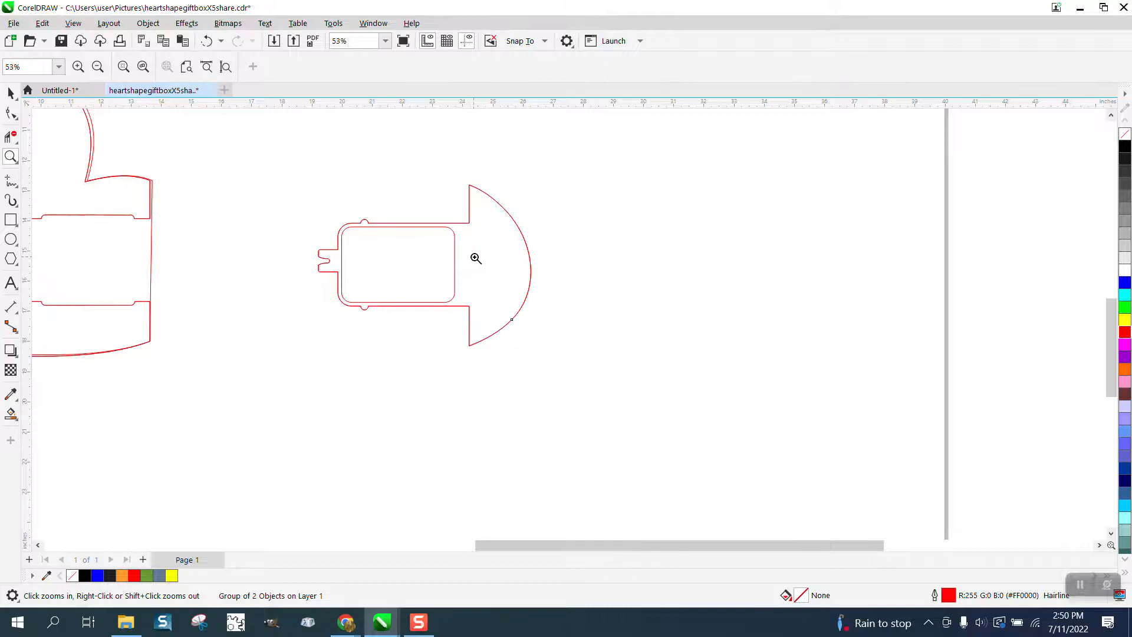
pyautogui.scroll(-5, 474, 258)
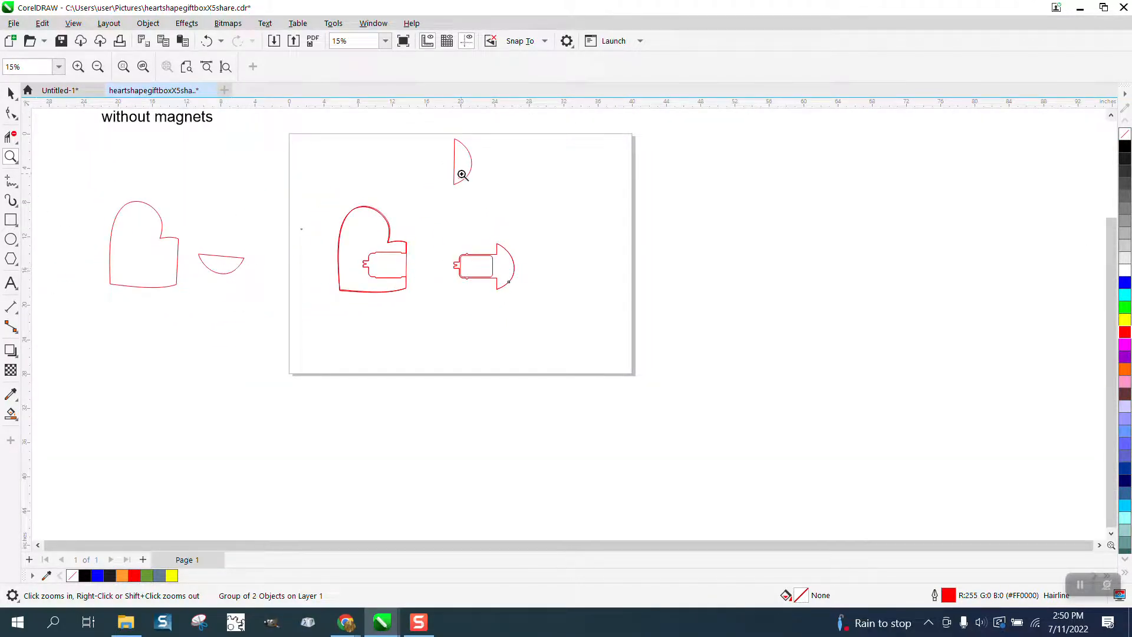
pyautogui.moveTo(466, 170); pyautogui.dragTo(361, 238)
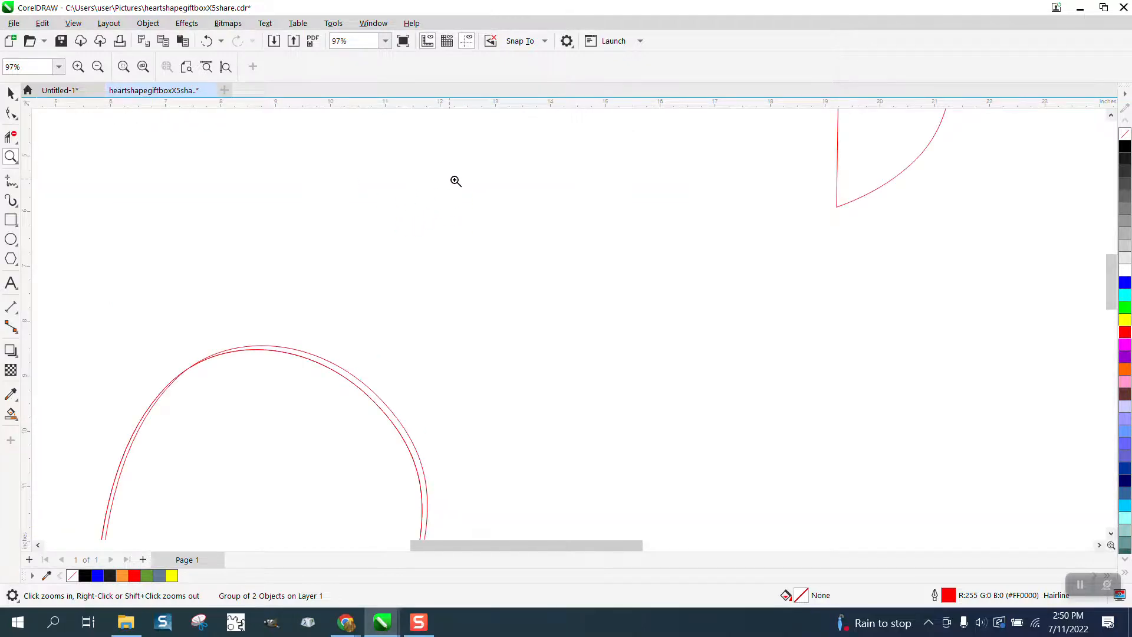
pyautogui.scroll(-2, 631, 260)
pyautogui.scroll(2, 723, 212)
pyautogui.scroll(-4, 536, 333)
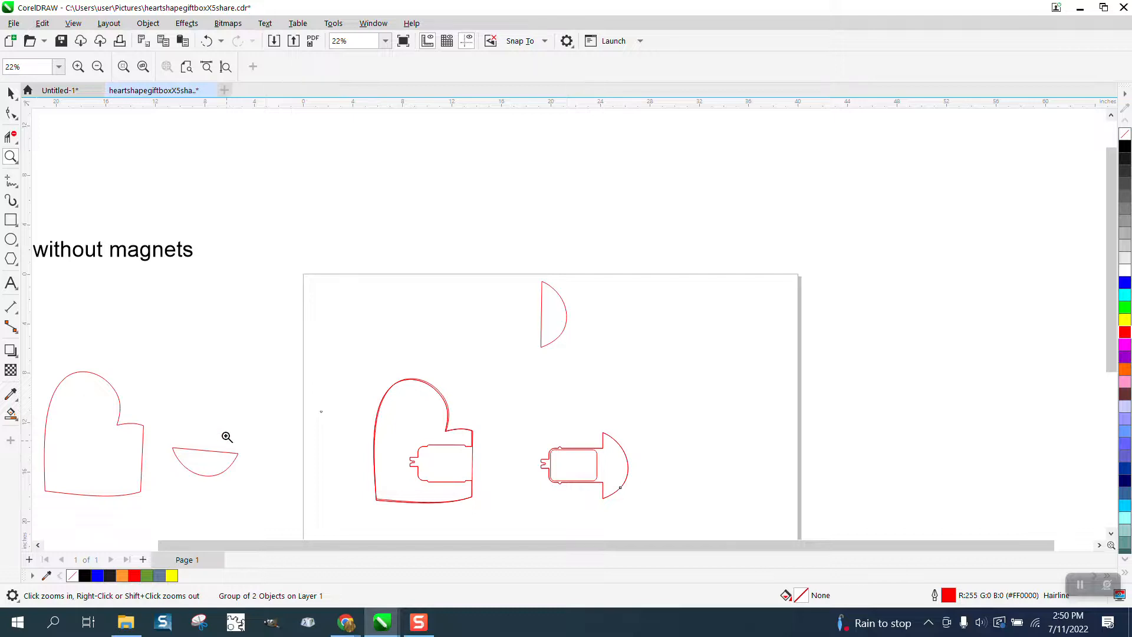
# Step: Rotate the plain heart's rounded end piece to about 41° so it stands upright, and place it against the panel's straight edge
pyautogui.click(11, 92)
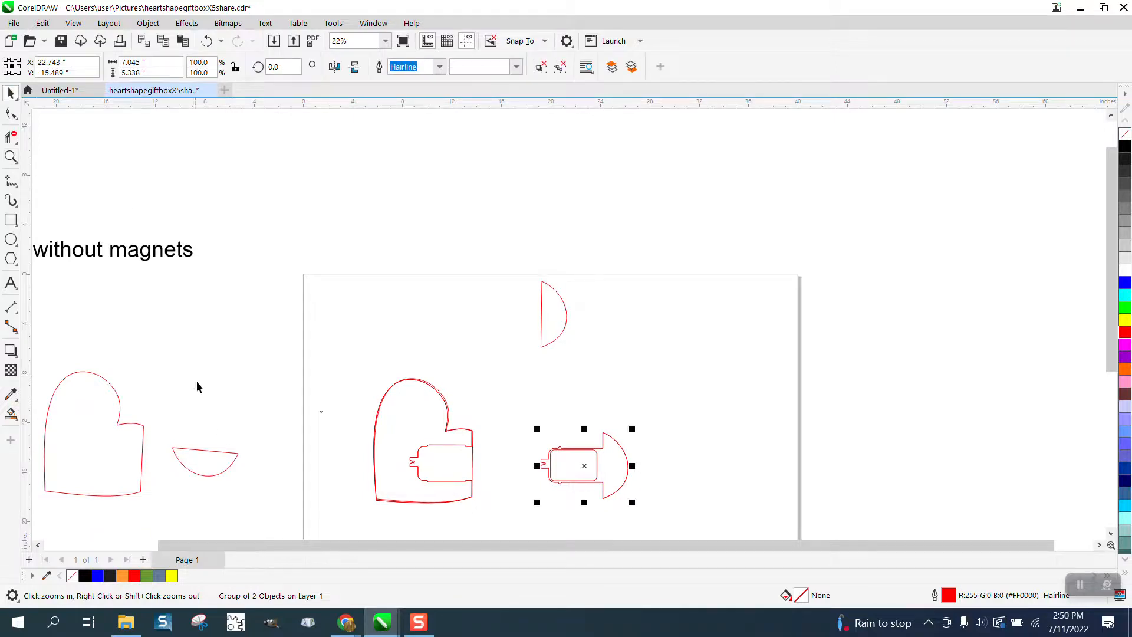
pyautogui.click(220, 463)
pyautogui.click(206, 459)
pyautogui.moveTo(241, 443); pyautogui.dragTo(223, 396)
pyautogui.moveTo(215, 455); pyautogui.dragTo(179, 460)
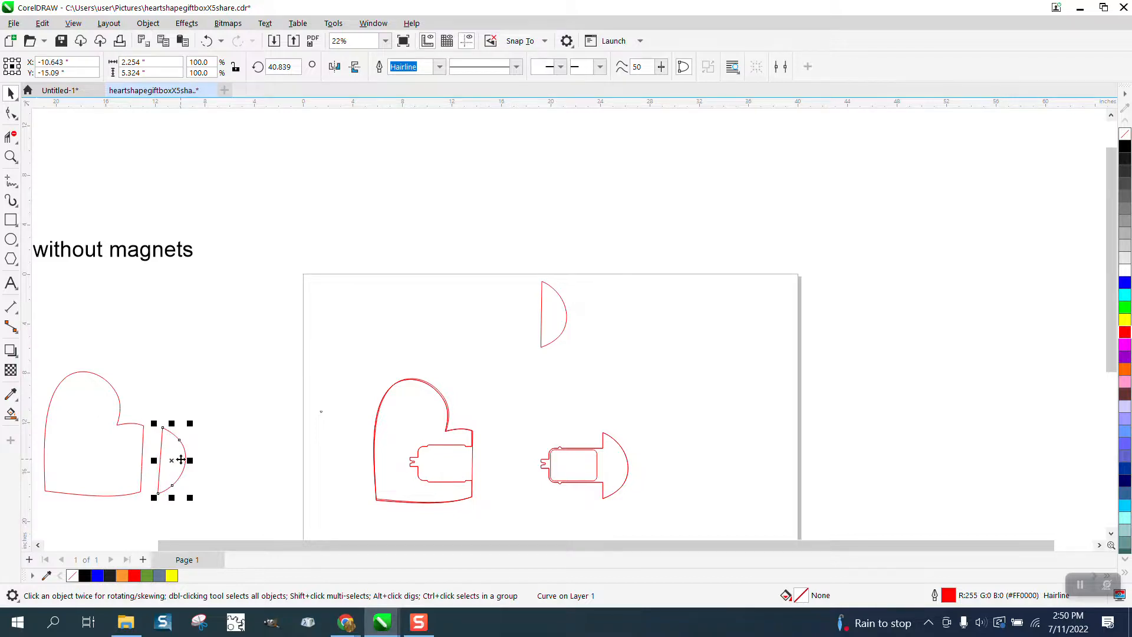
# Step: Compare the plain heart panel and its end piece with the layered heart panels and grouped flap pieces, up close and in overview
pyautogui.scroll(-2, 333, 413)
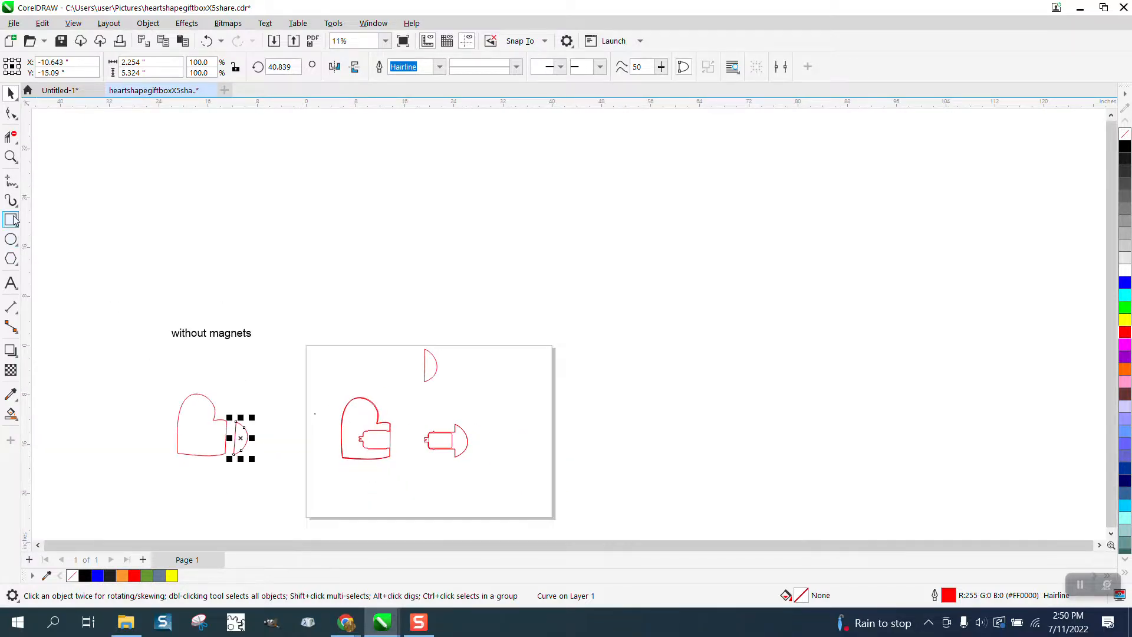
pyautogui.click(11, 156)
pyautogui.moveTo(303, 330); pyautogui.dragTo(514, 468)
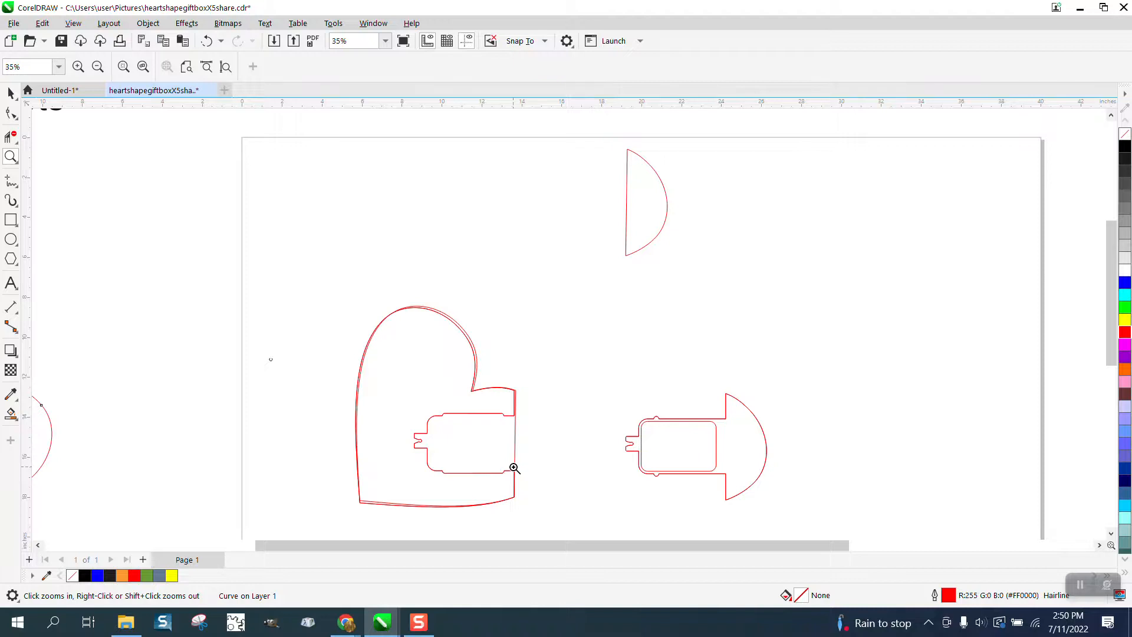
pyautogui.scroll(-3, 512, 463)
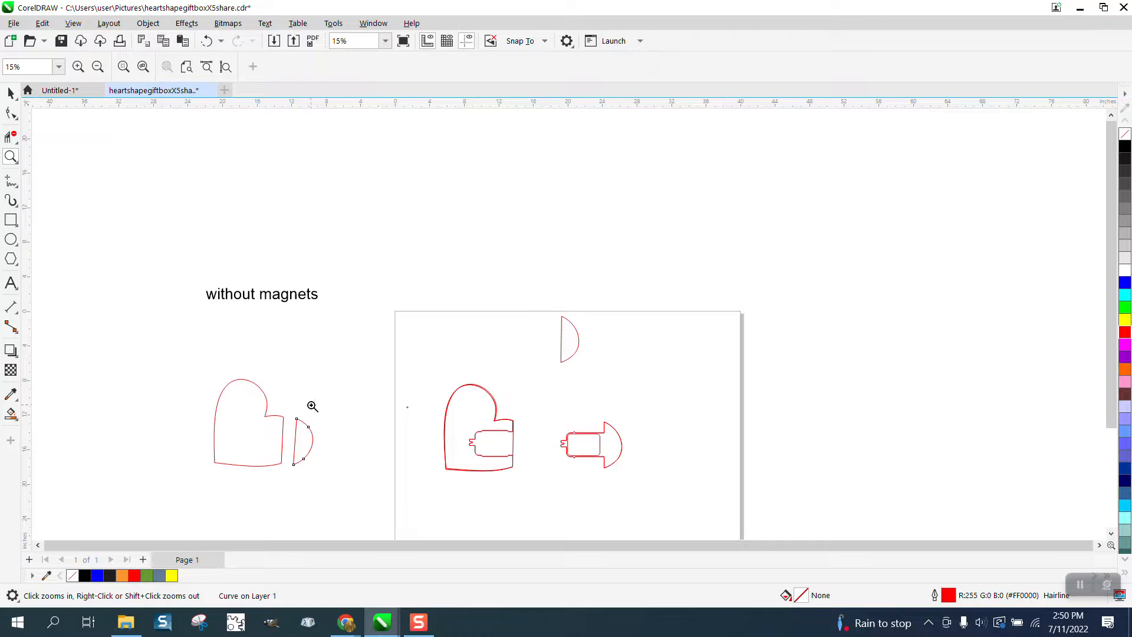
pyautogui.moveTo(201, 380); pyautogui.dragTo(713, 510)
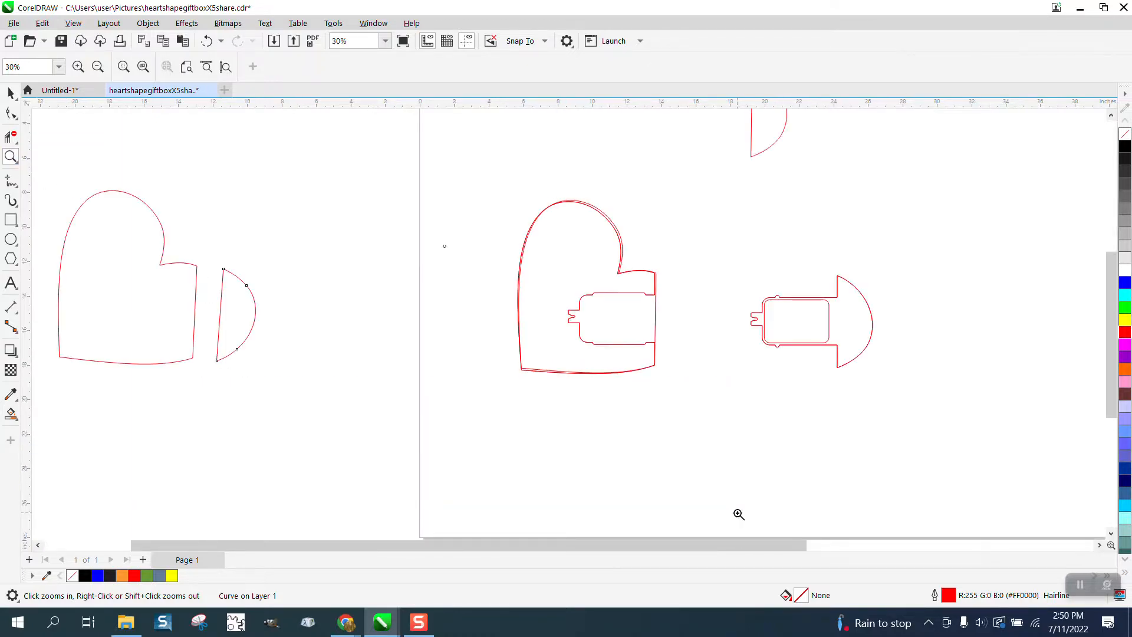
pyautogui.rightClick(638, 461)
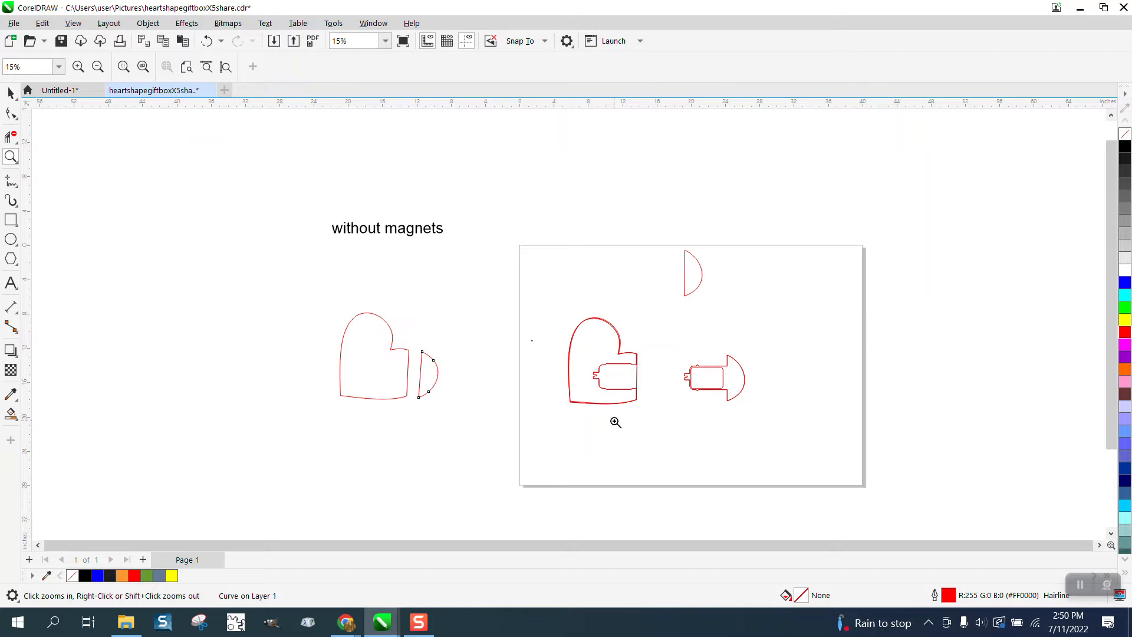
pyautogui.scroll(-2, 615, 422)
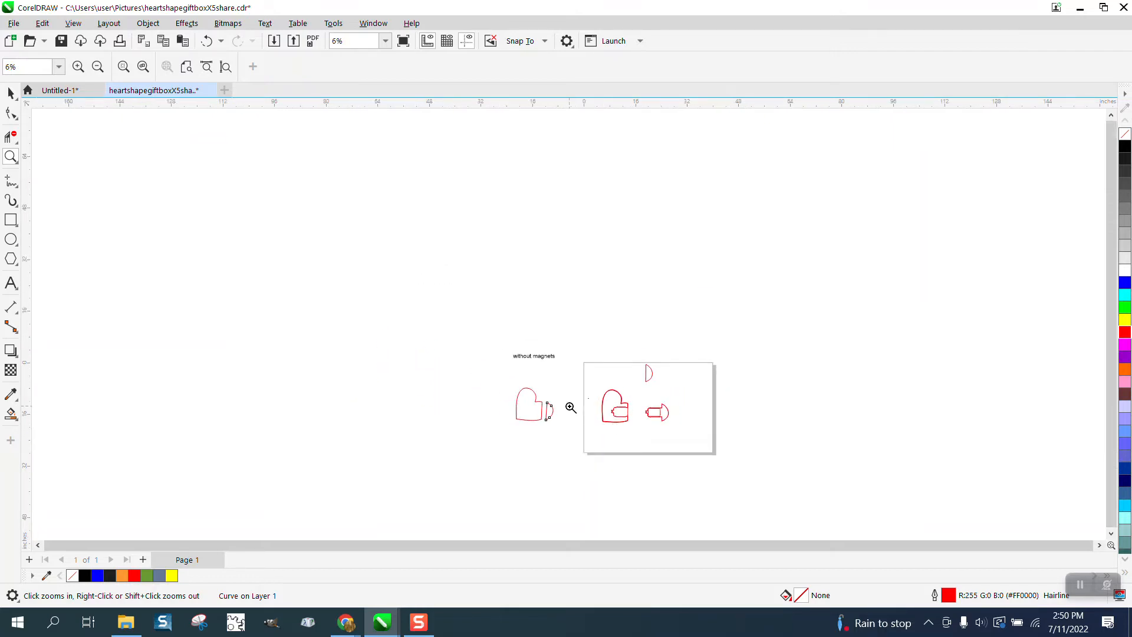